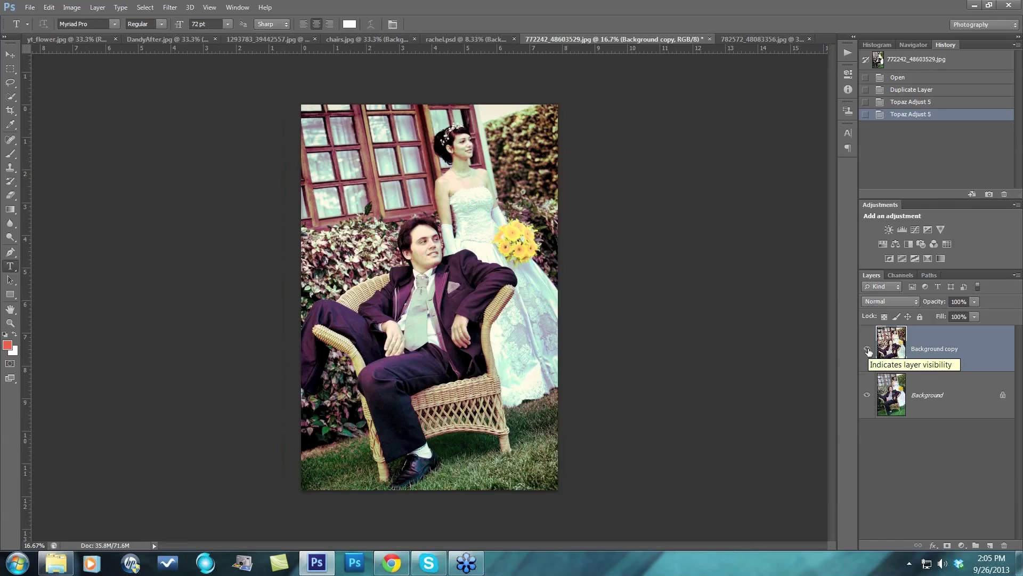
# Compare the before and after versions of the wedding photo and the highway overpass photo by toggling each Background copy layer's visibility
pyautogui.click(867, 350)
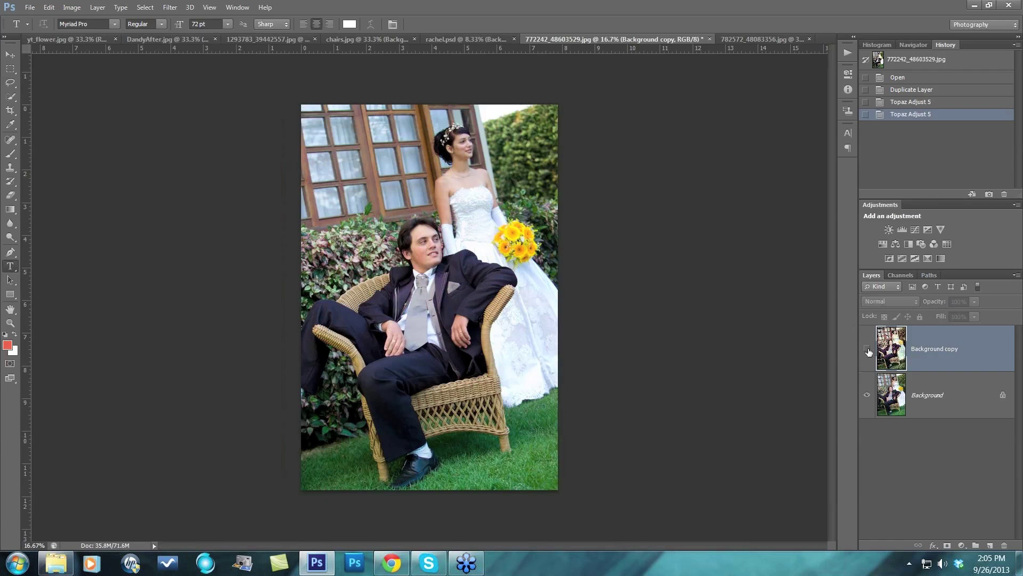
pyautogui.click(867, 350)
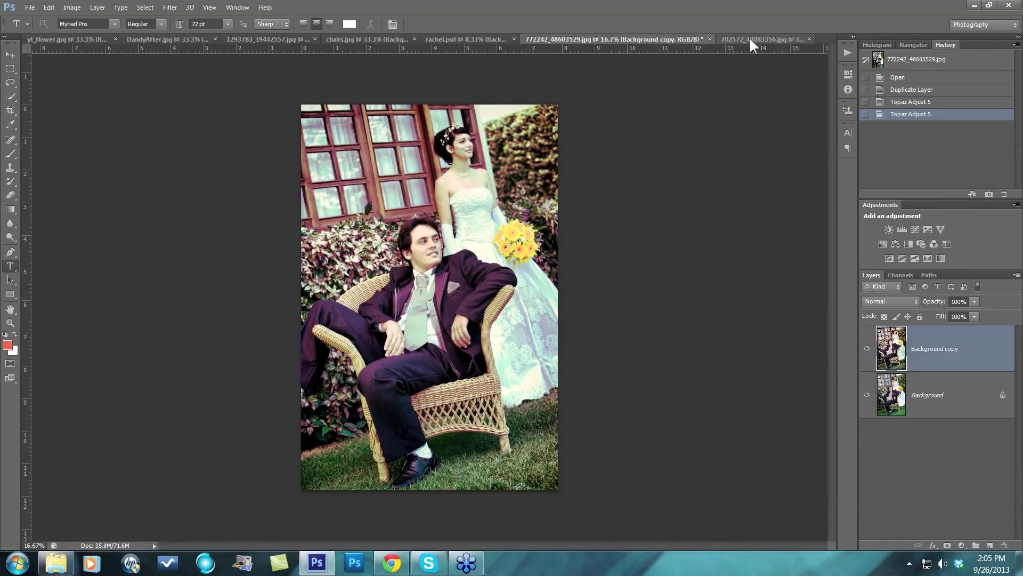
pyautogui.click(750, 37)
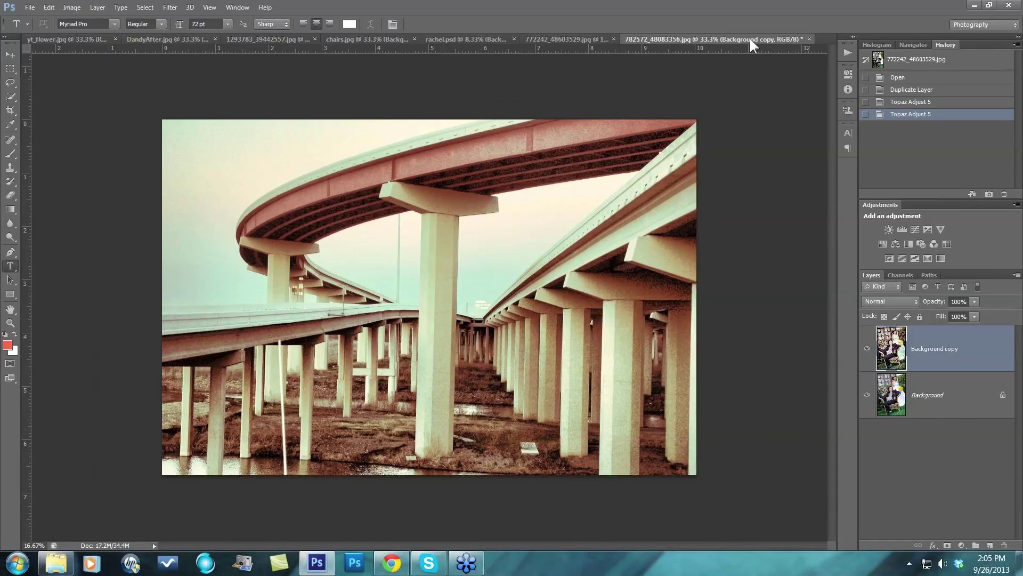
pyautogui.click(868, 342)
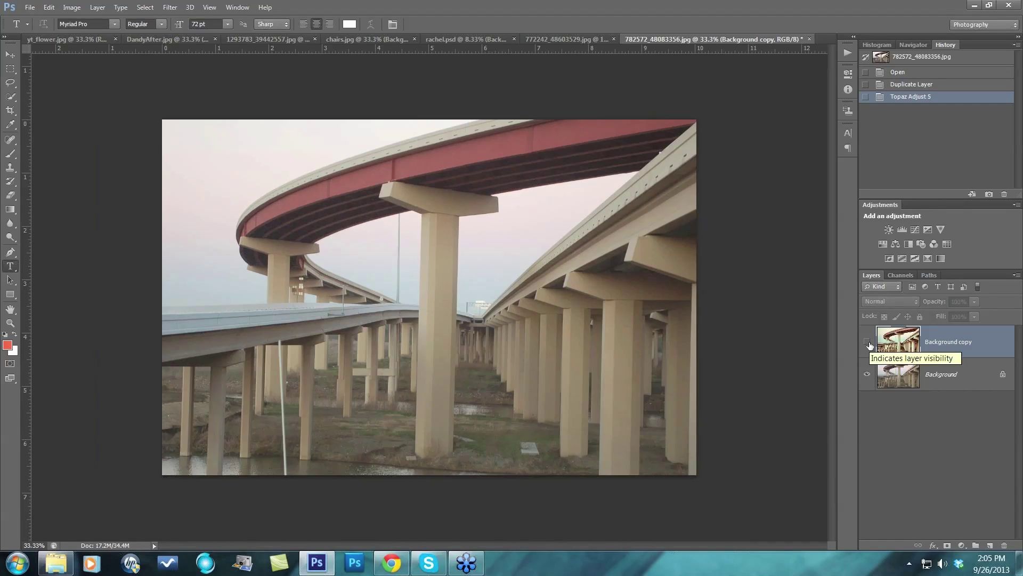
pyautogui.click(867, 342)
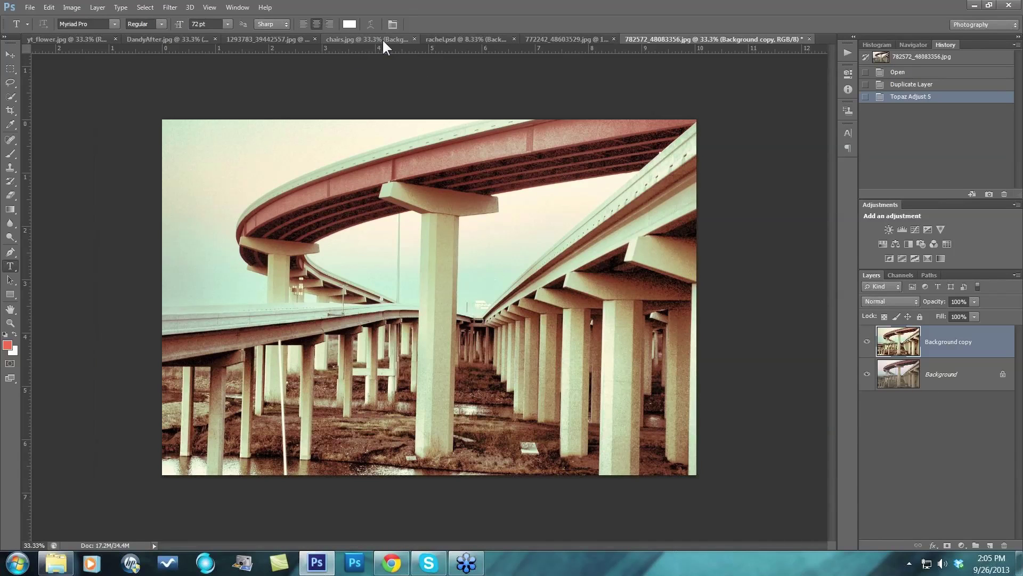
# Compare the original and the Topaz Adjust 5 version of the white farmhouse photo 1293783_39442557.jpg using its history states
pyautogui.click(253, 41)
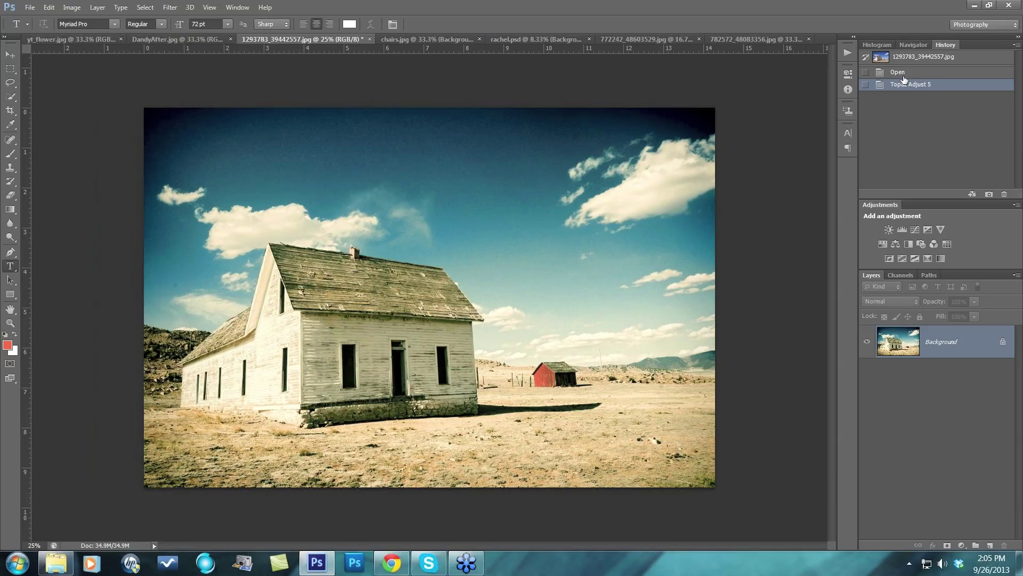
pyautogui.click(904, 75)
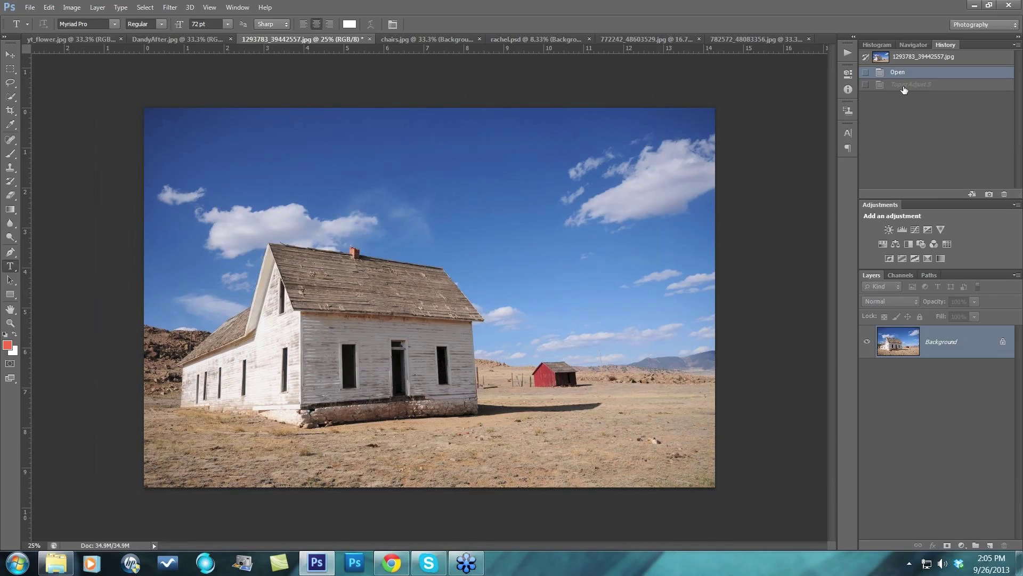
pyautogui.click(904, 86)
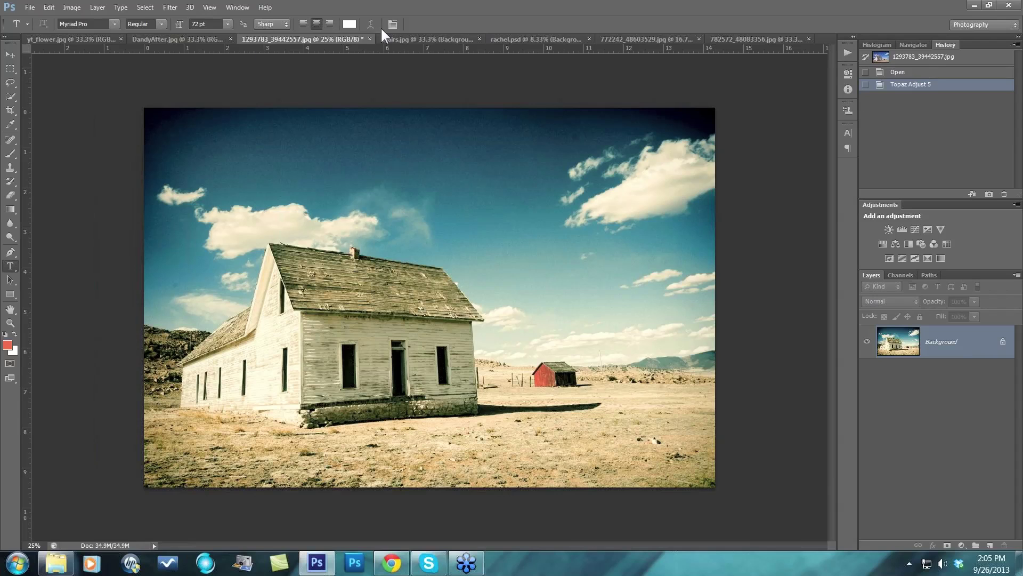
# Compare the before and after versions of chairs.jpg by hiding and showing its Background copy layer
pyautogui.click(406, 37)
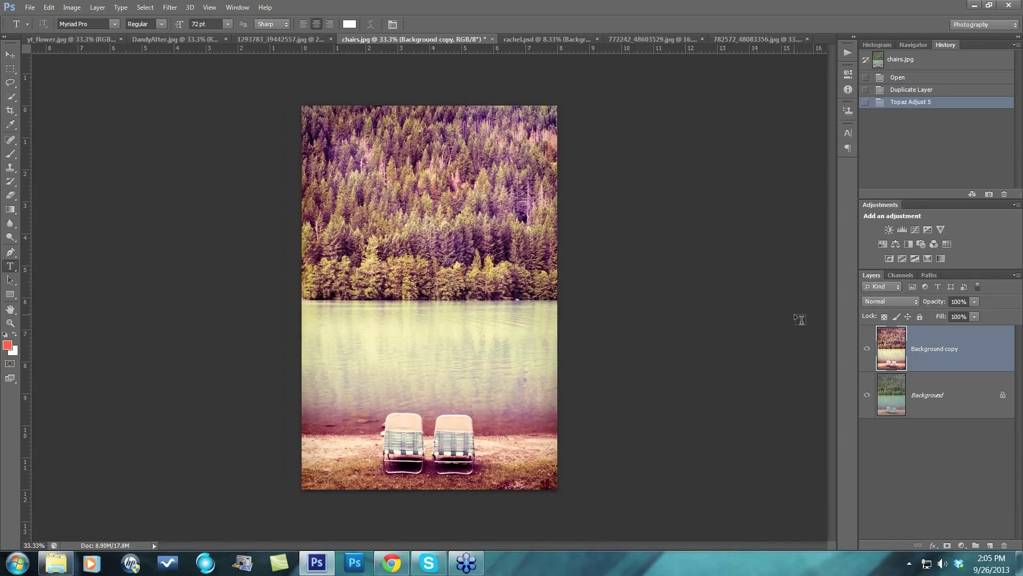
pyautogui.click(866, 349)
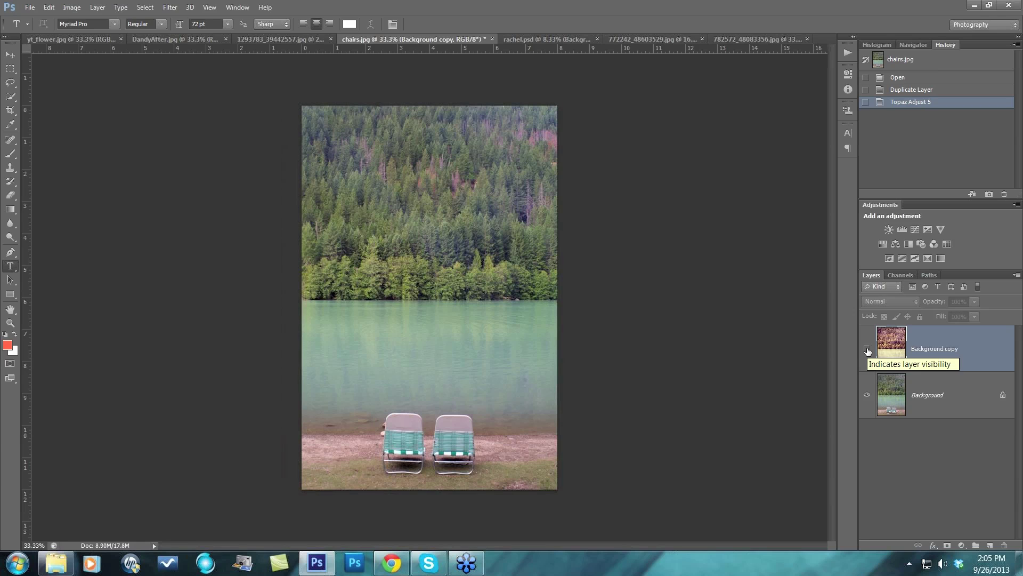
pyautogui.click(867, 349)
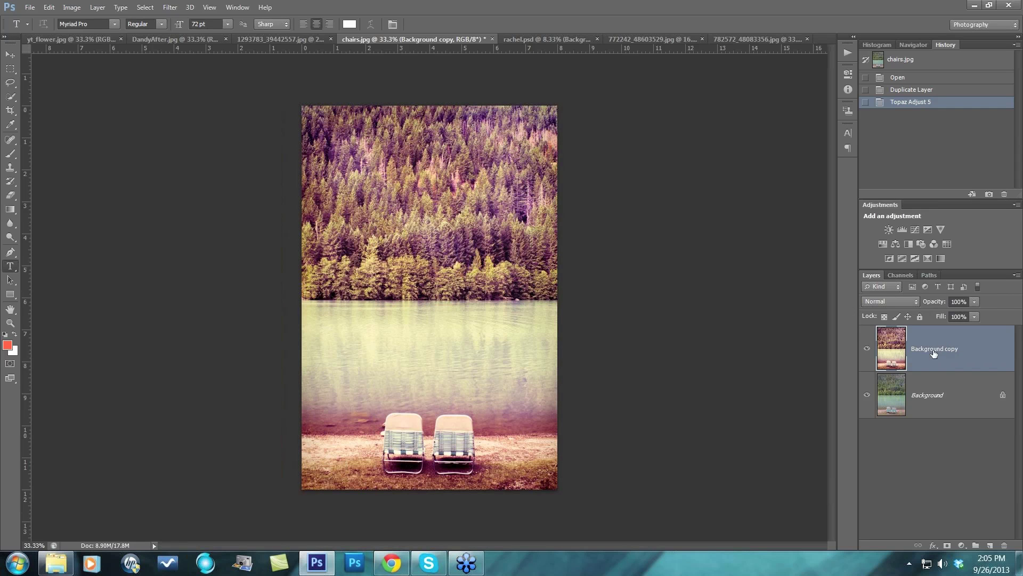
# Hide the Background copy layer in chairs.jpg, then duplicate the Background layer and open the duplicate in Topaz Adjust 5
pyautogui.click(862, 347)
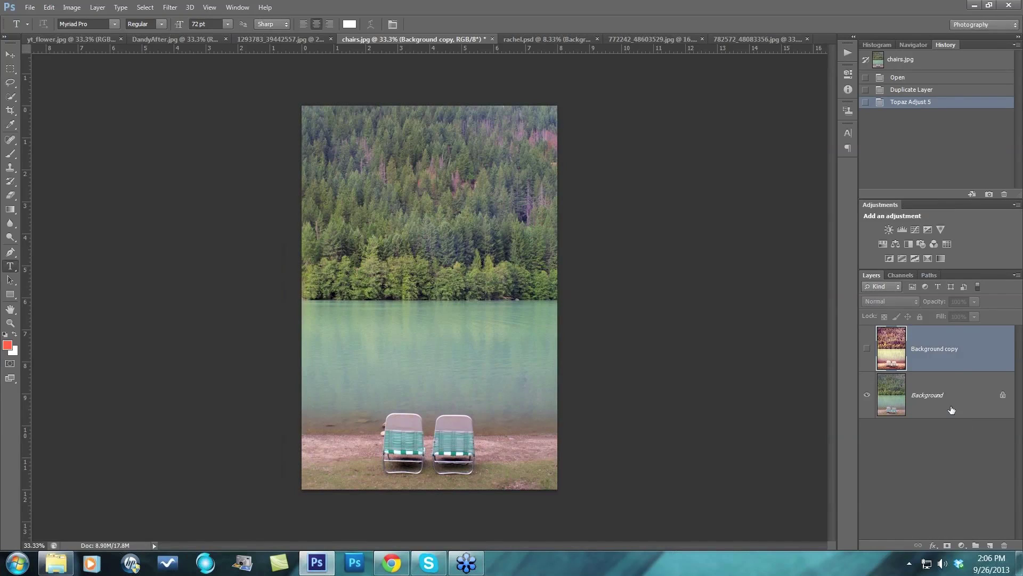
pyautogui.moveTo(951, 410); pyautogui.dragTo(989, 546)
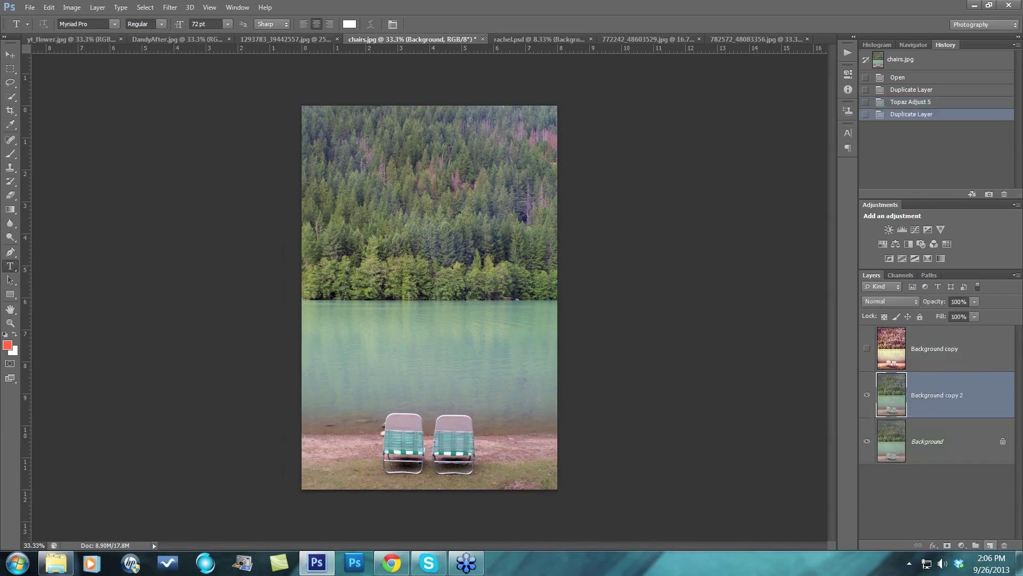
pyautogui.click(168, 7)
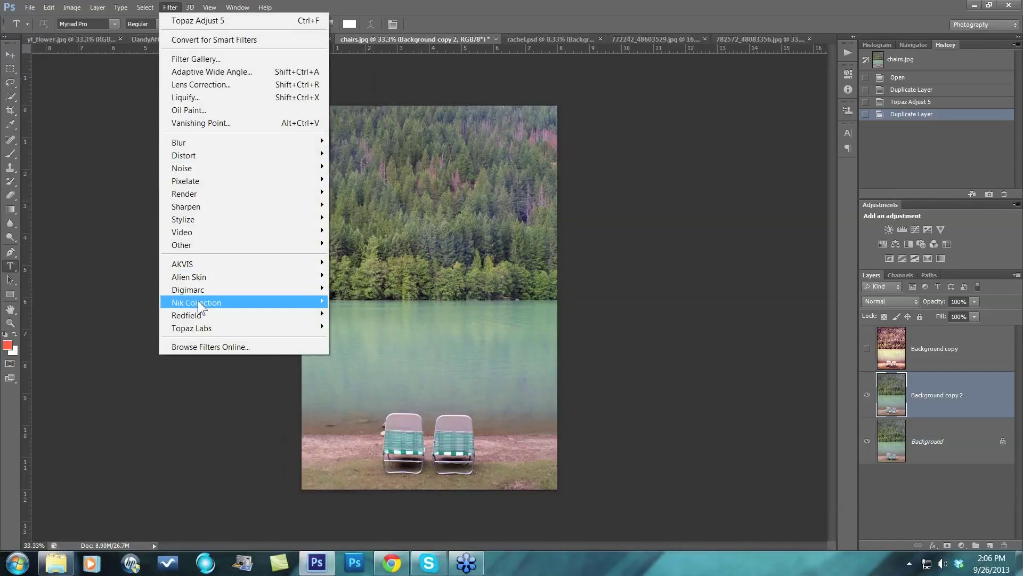
pyautogui.moveTo(197, 328)
pyautogui.click(384, 328)
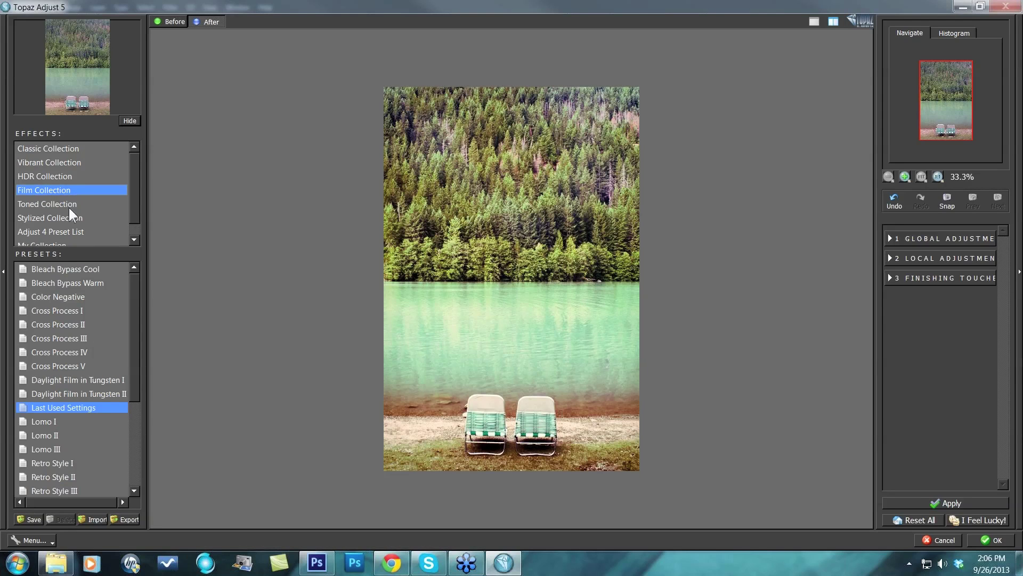
# Preview the Film Collection presets Cross Process I through Cross Process V on the lake photo
pyautogui.click(73, 311)
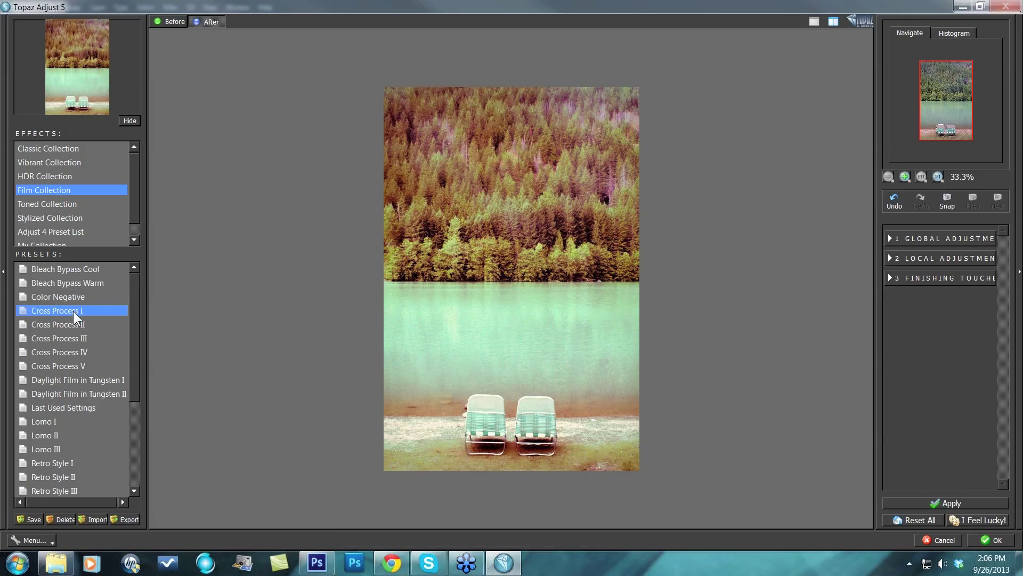
pyautogui.click(76, 322)
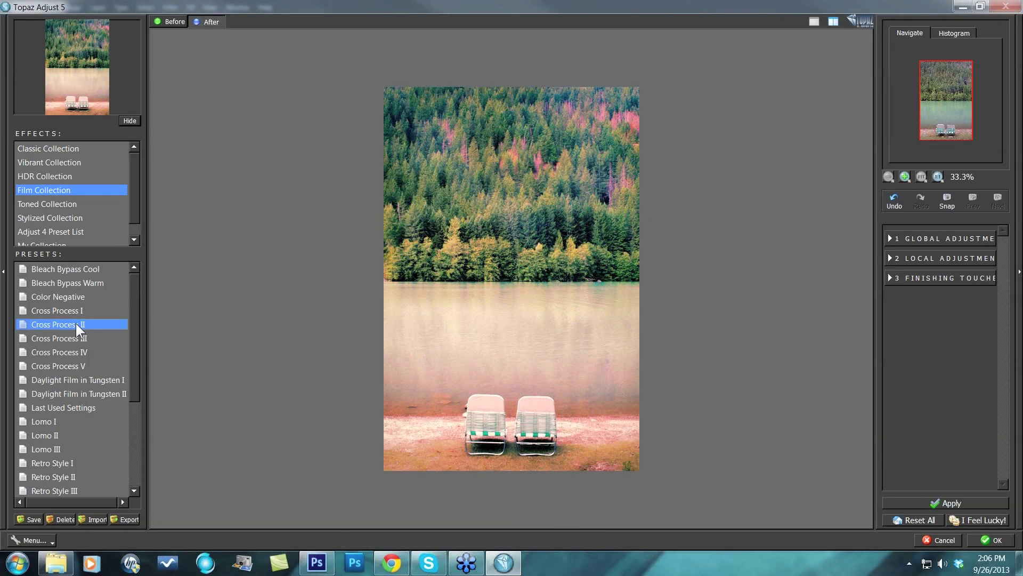
pyautogui.click(74, 337)
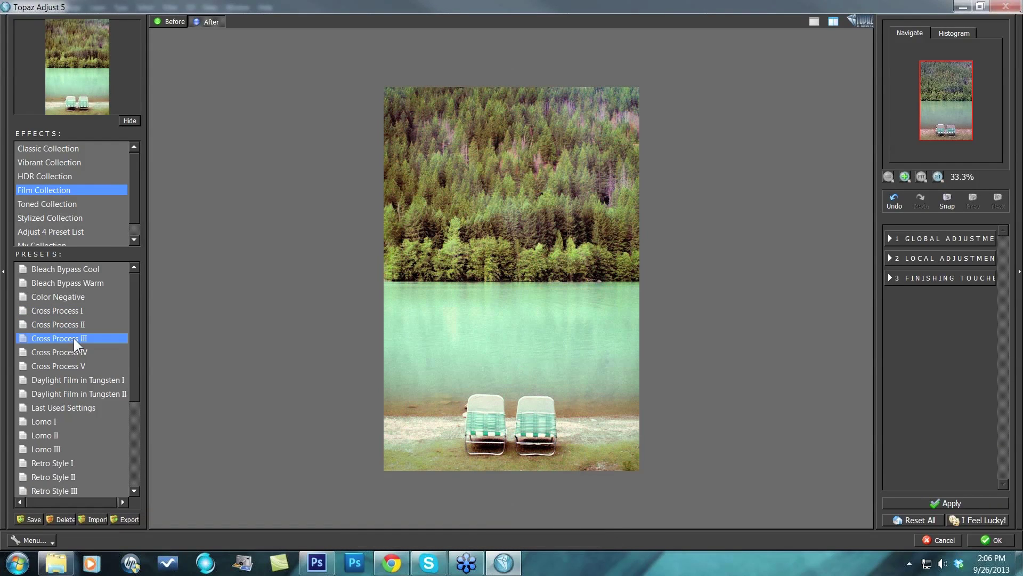
pyautogui.click(73, 351)
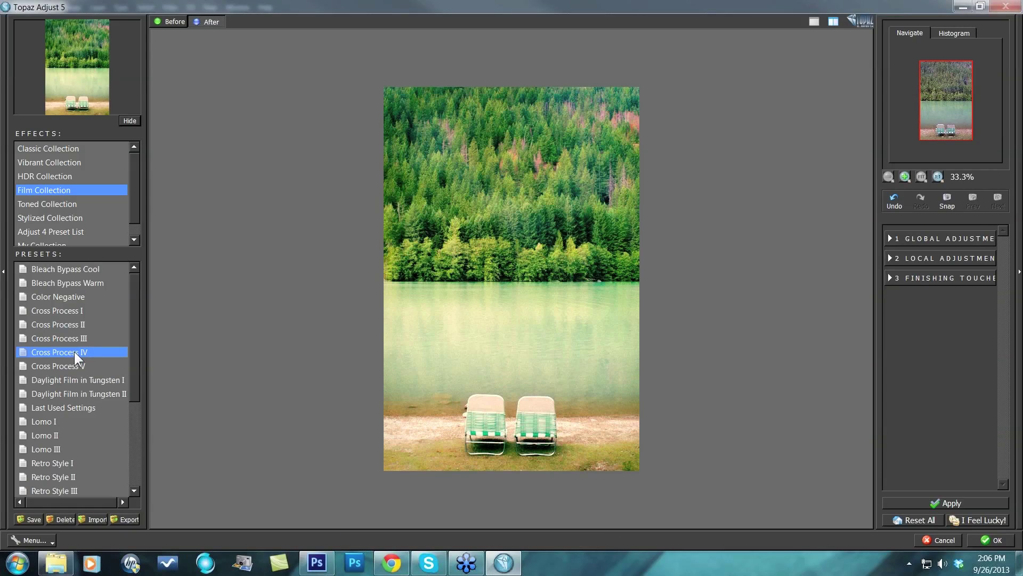
pyautogui.click(77, 362)
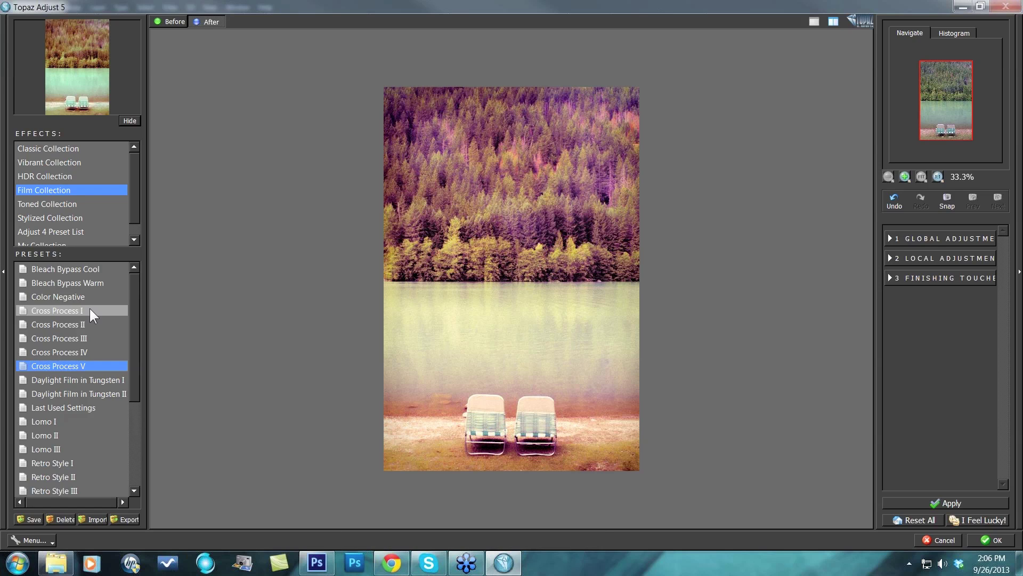
# Recheck the Cross Process I preset, then apply Cross Process V and compare it with the original image
pyautogui.click(90, 309)
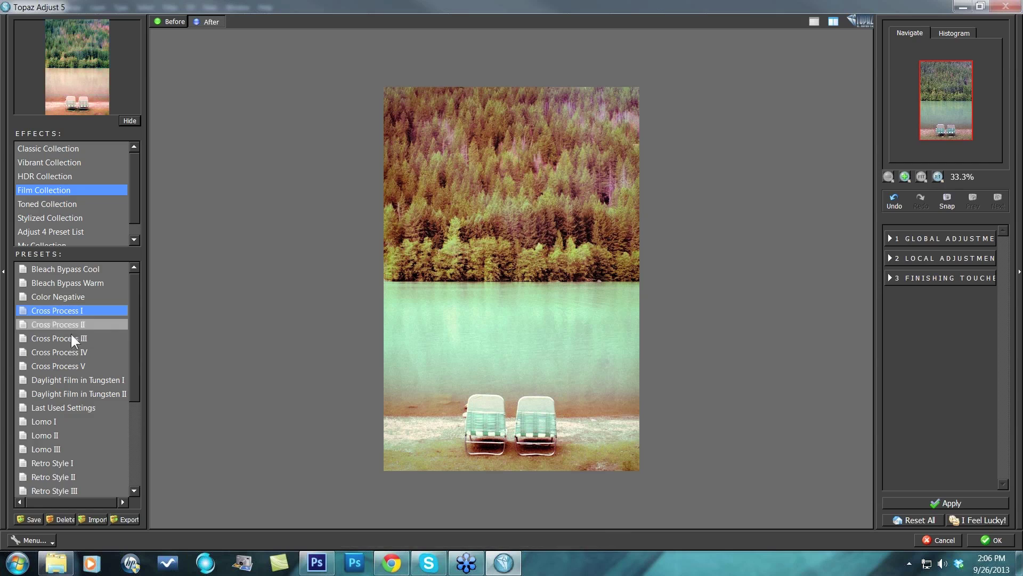
pyautogui.click(64, 364)
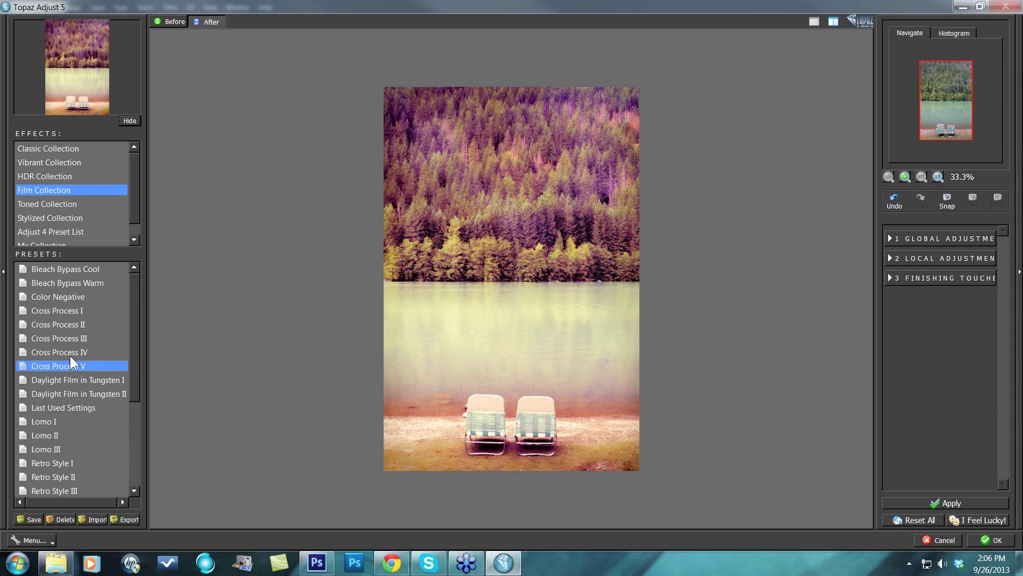
pyautogui.click(279, 196)
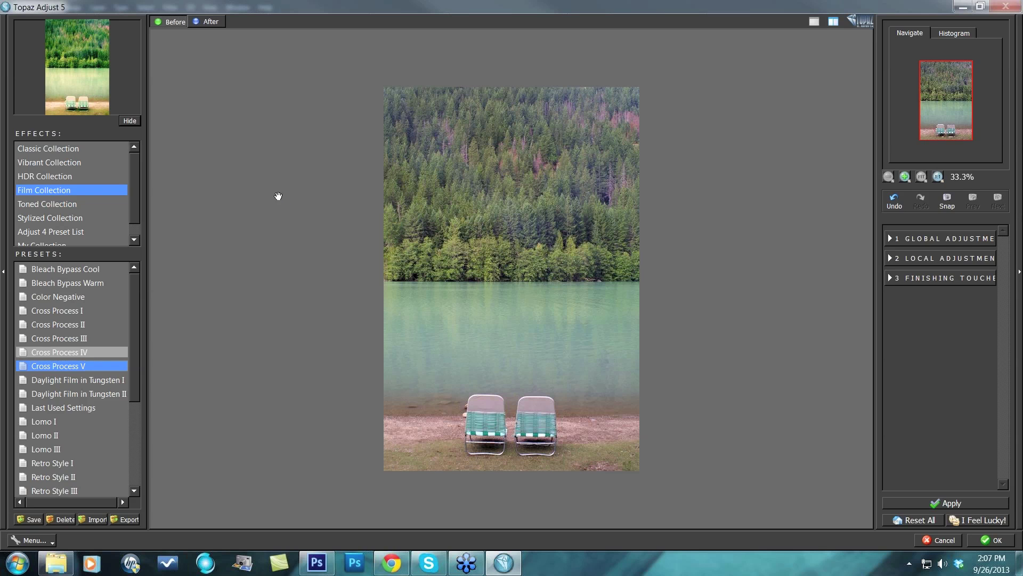
pyautogui.click(278, 196)
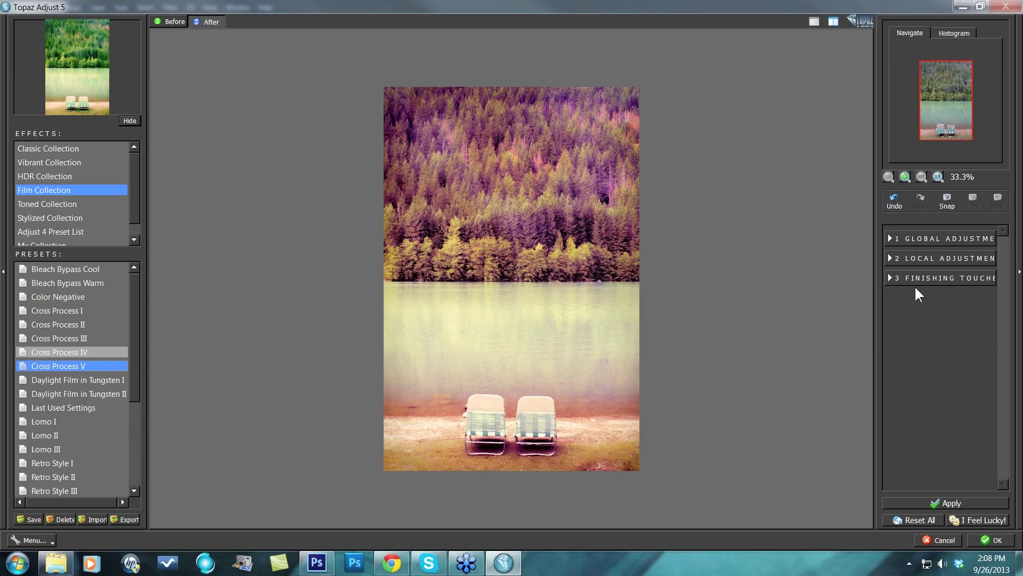
# Set the Contrast to 0.96 in the Adaptive Exposure settings of the global adjustments
pyautogui.click(892, 235)
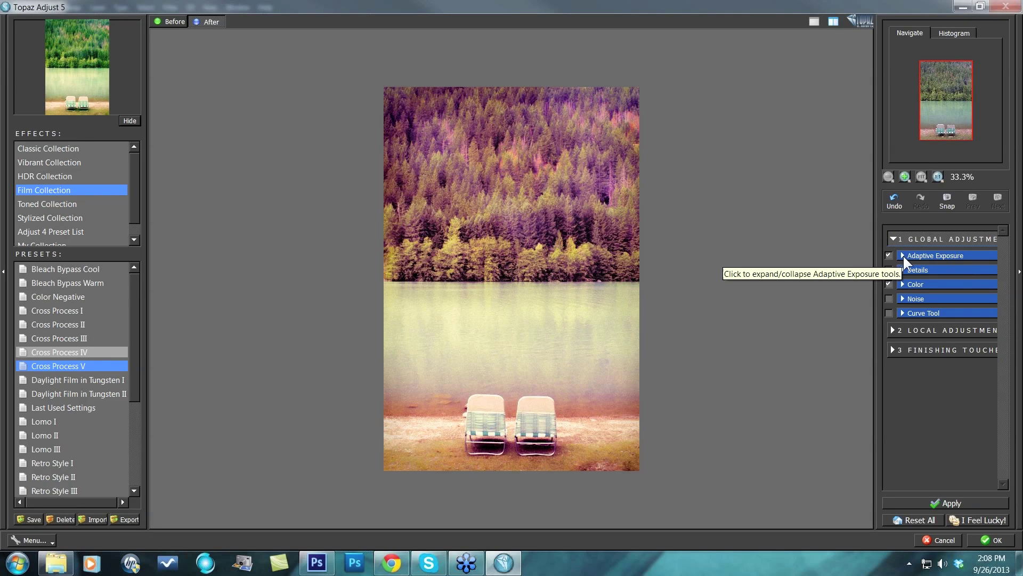
pyautogui.click(904, 255)
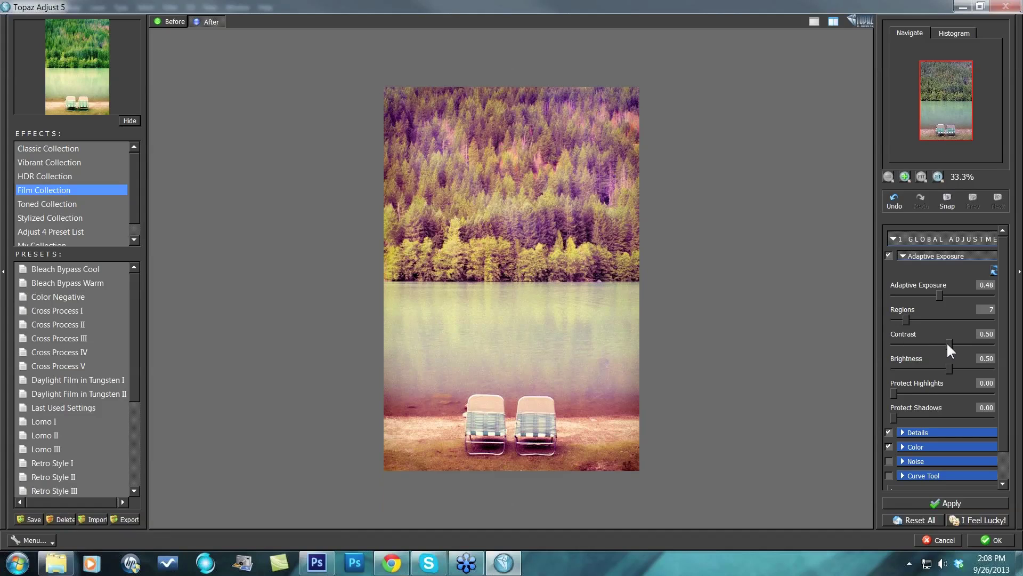
pyautogui.moveTo(956, 339); pyautogui.dragTo(955, 341)
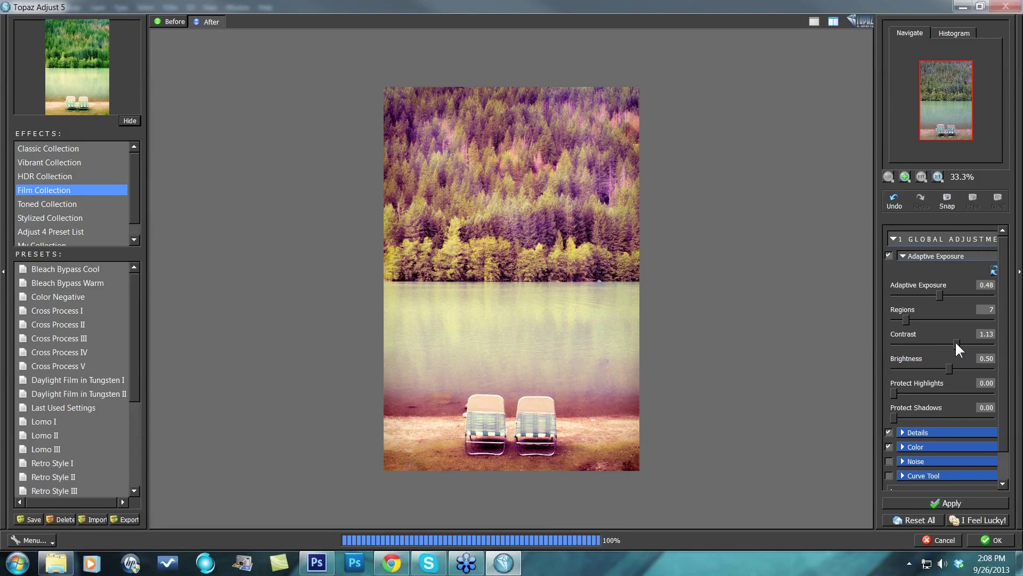
# Turn off Process Details Independently in the Details settings and reset both Strength and Detail Boost to 1.00
pyautogui.scroll(-2, 1001, 330)
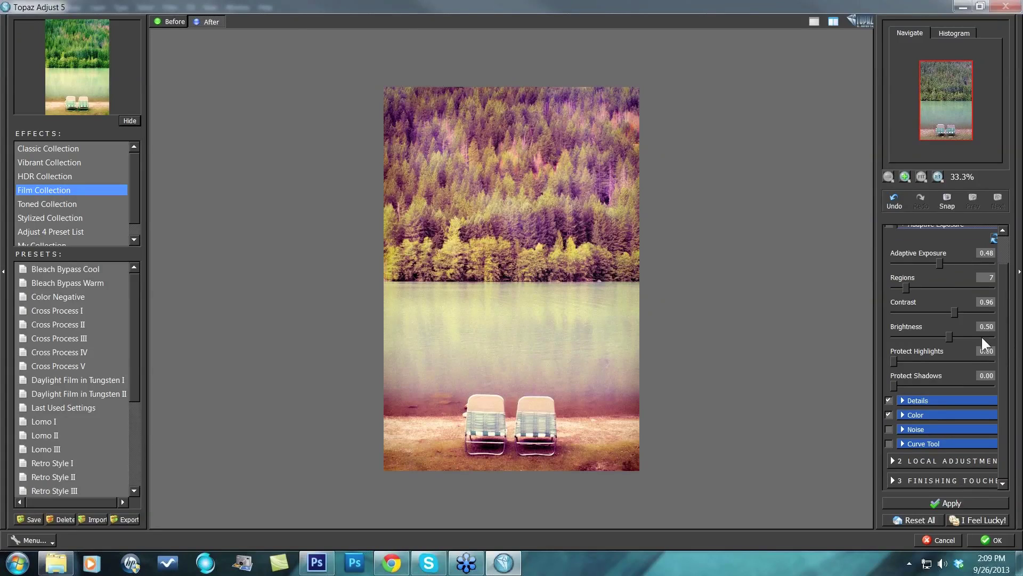
pyautogui.click(905, 400)
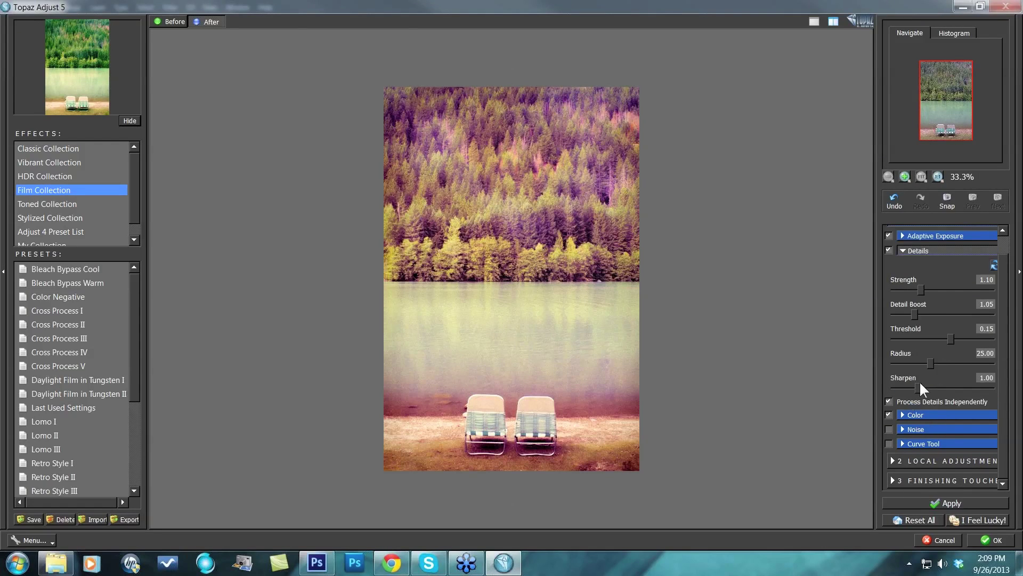
pyautogui.click(889, 399)
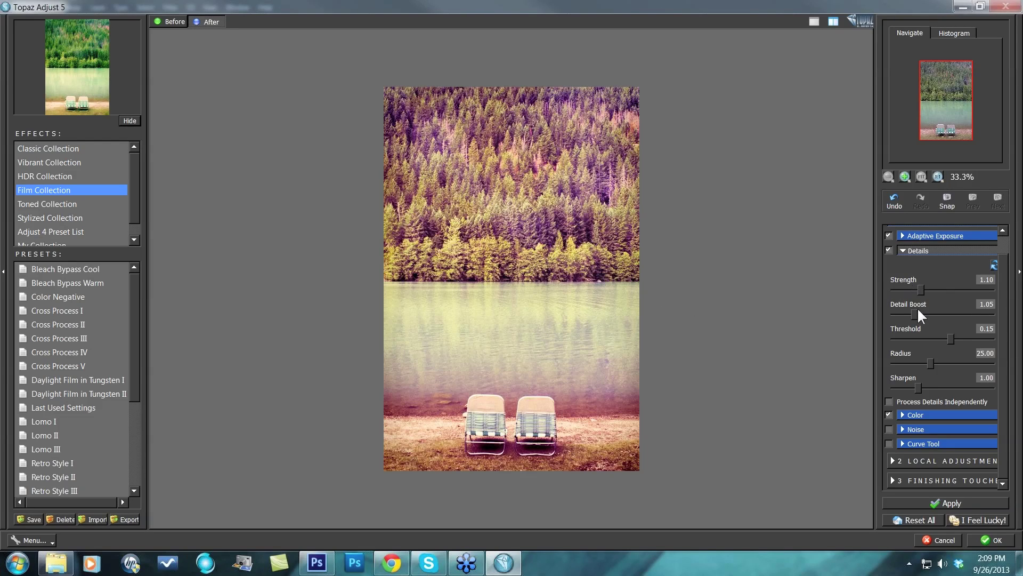
pyautogui.doubleClick(906, 279)
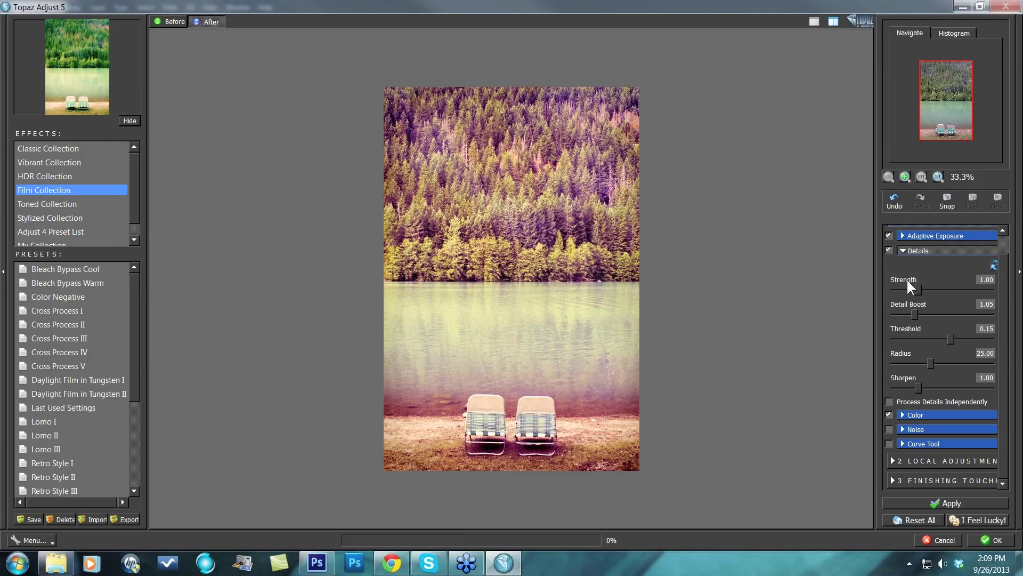
pyautogui.doubleClick(903, 301)
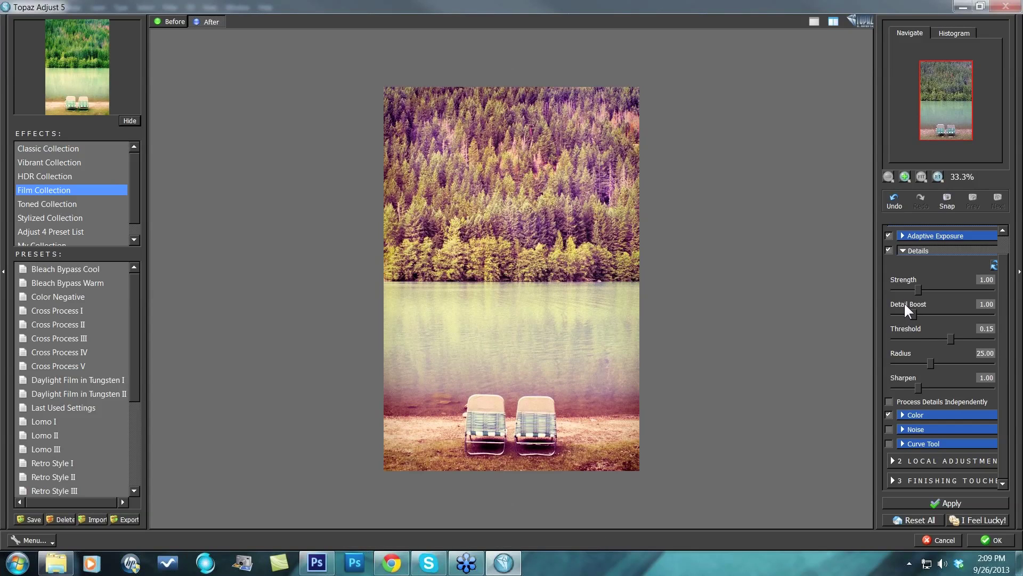
# Set the Adaptive Exposure Regions to 10 and the Contrast to 1.70
pyautogui.click(901, 235)
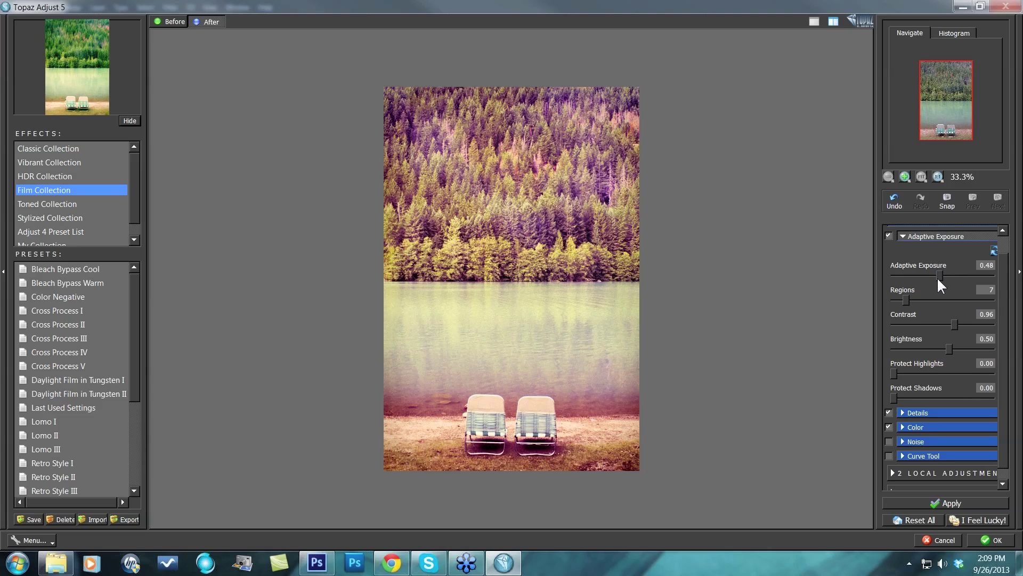
pyautogui.moveTo(911, 297); pyautogui.dragTo(911, 298)
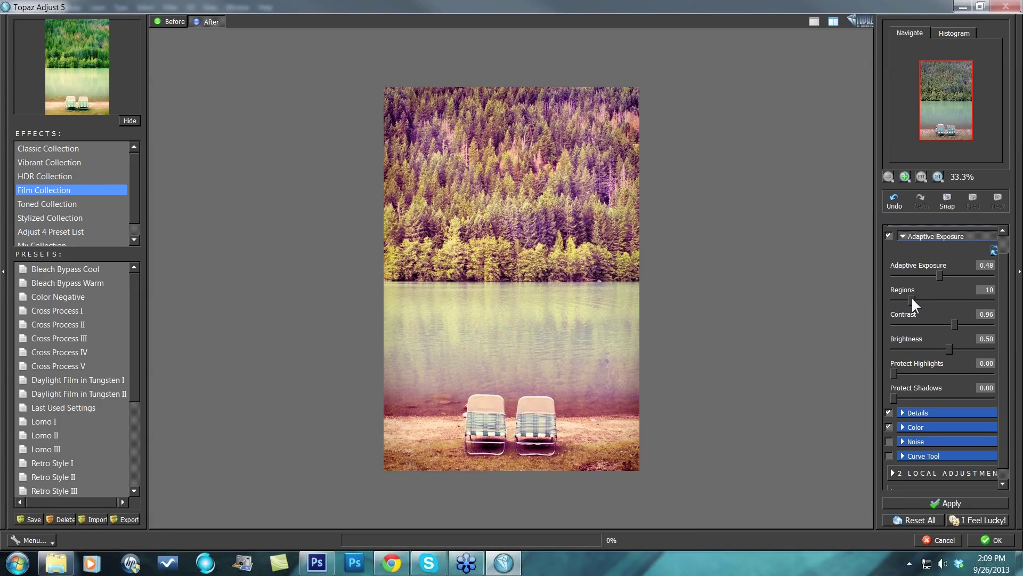
pyautogui.moveTo(954, 323); pyautogui.dragTo(960, 323)
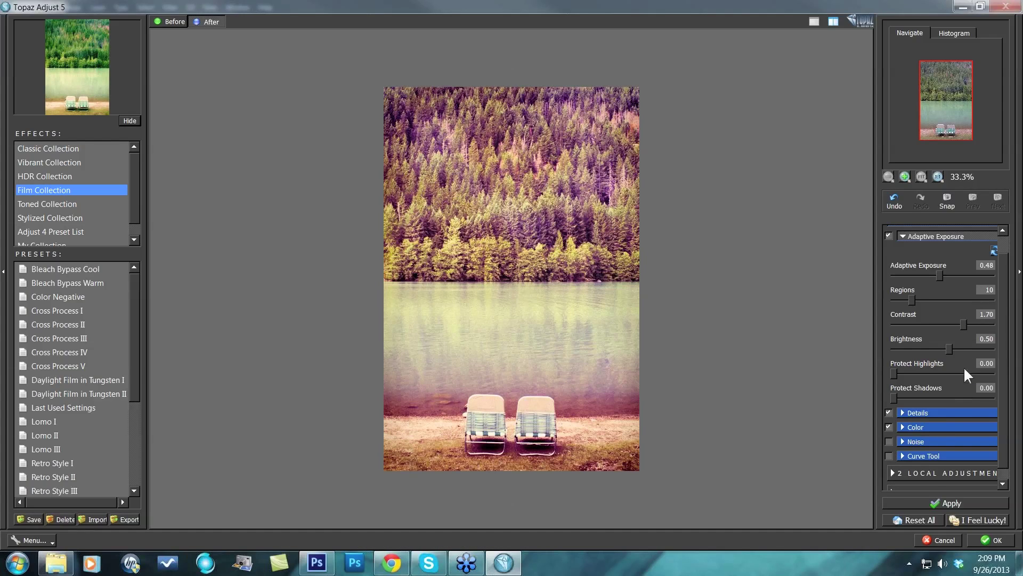
# Toggle Grain, Warmth and Vignette off and back on in the Finishing Touches to check each one's contribution to the look
pyautogui.scroll(-1, 1003, 367)
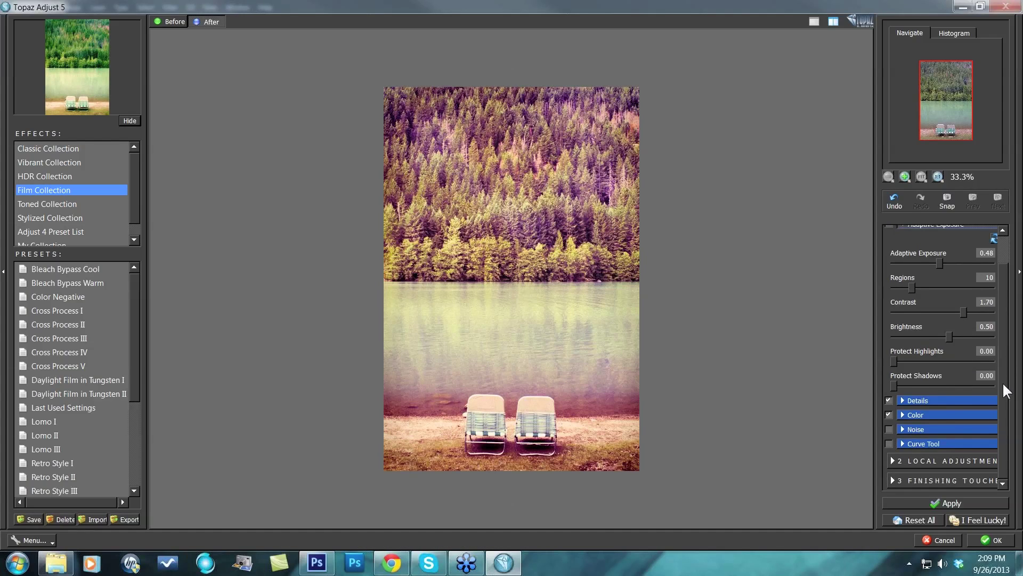
pyautogui.click(894, 476)
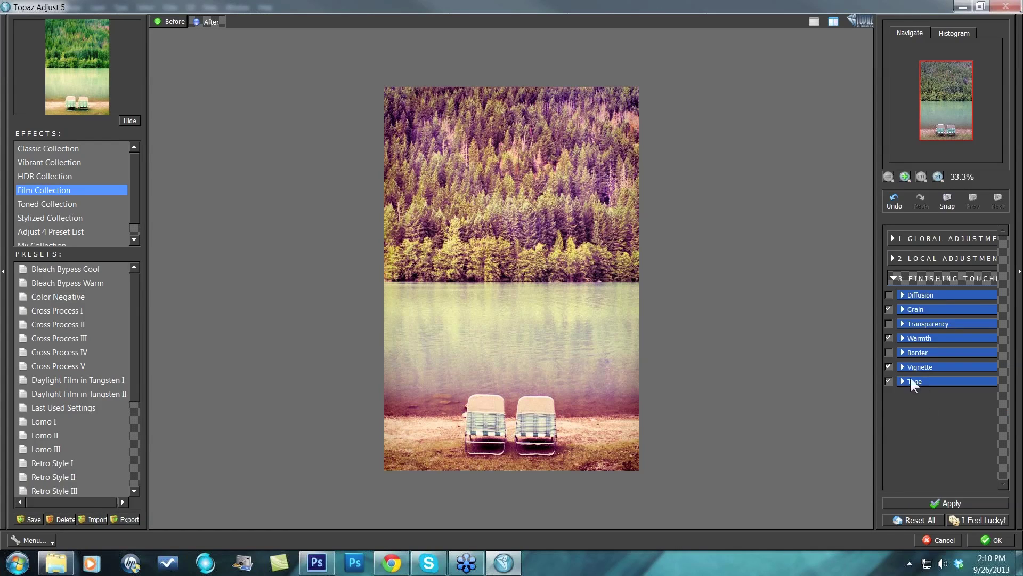
pyautogui.click(889, 309)
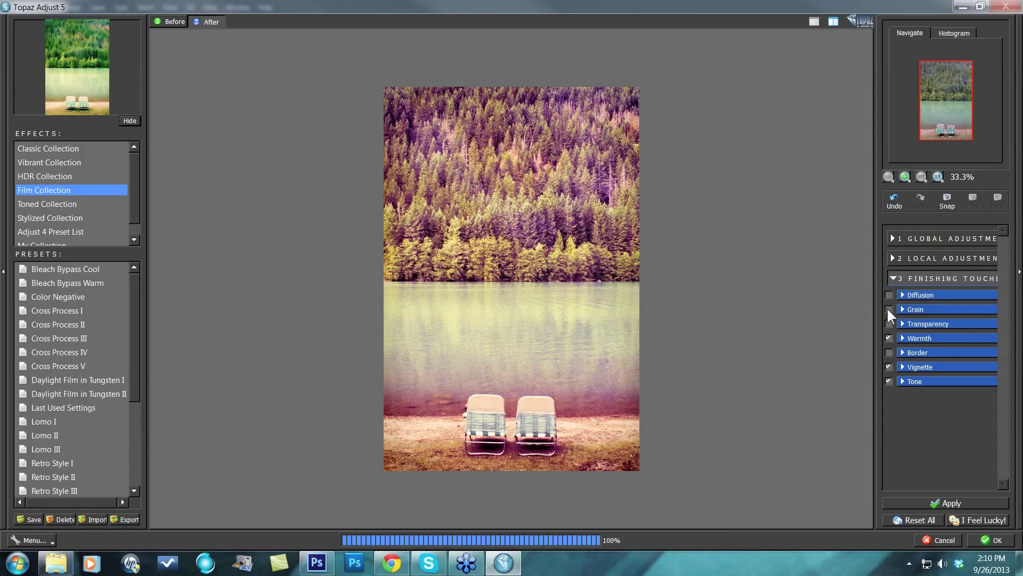
pyautogui.click(888, 309)
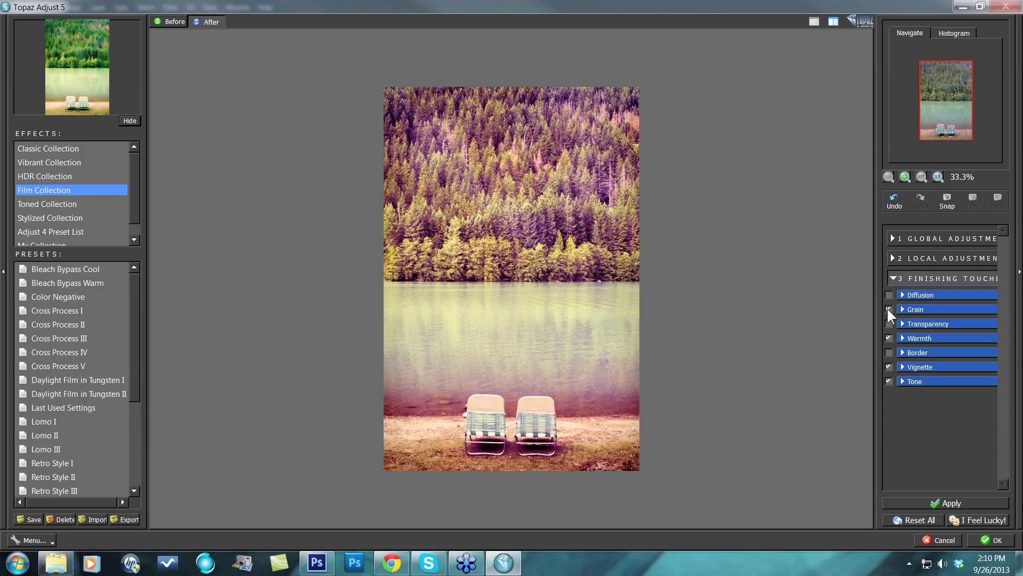
pyautogui.click(888, 338)
pyautogui.click(888, 338)
pyautogui.click(888, 366)
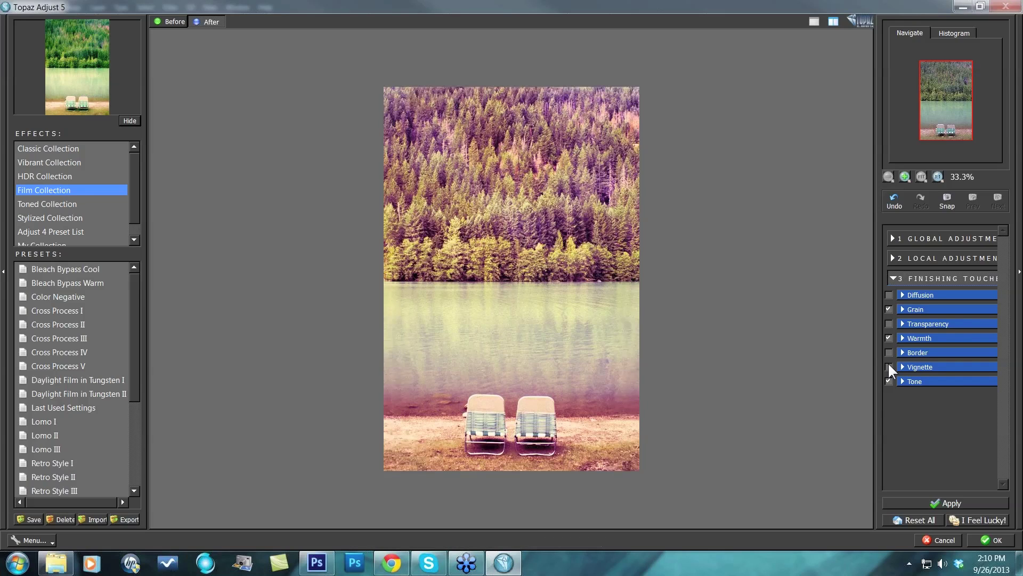
pyautogui.click(889, 366)
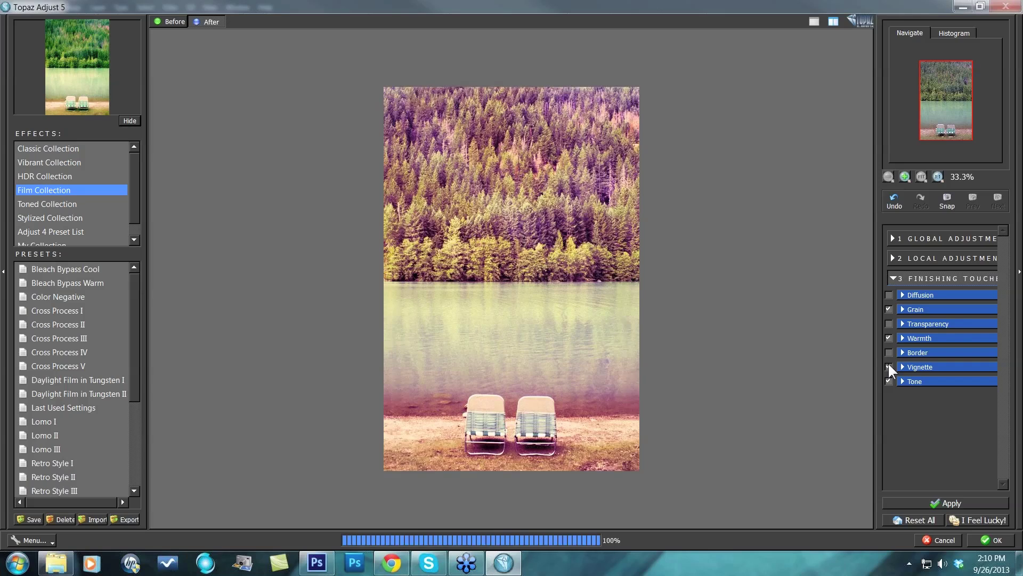
# Set the Tone regions to 30.49 for Color 1, 88.70 for Color 2, 184.3 for Color 3 and 212.0 for Color 4
pyautogui.click(902, 381)
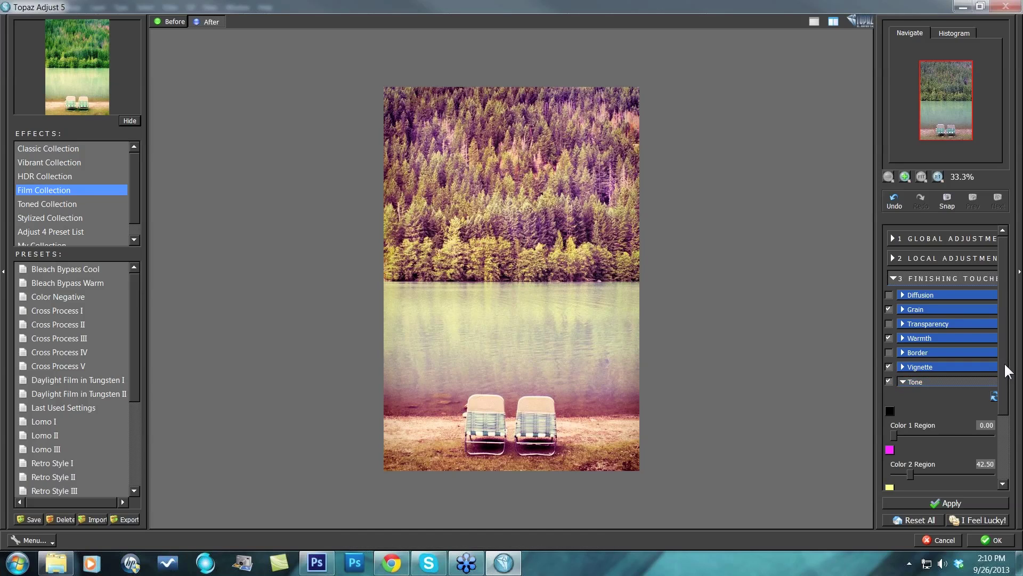
pyautogui.moveTo(1006, 368); pyautogui.dragTo(1017, 458)
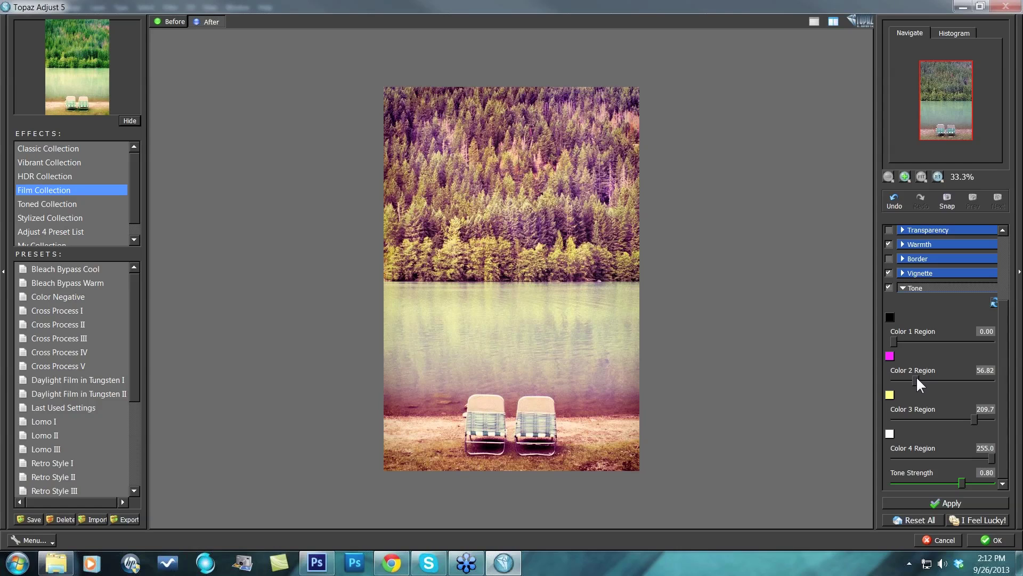
pyautogui.moveTo(916, 379); pyautogui.dragTo(928, 379)
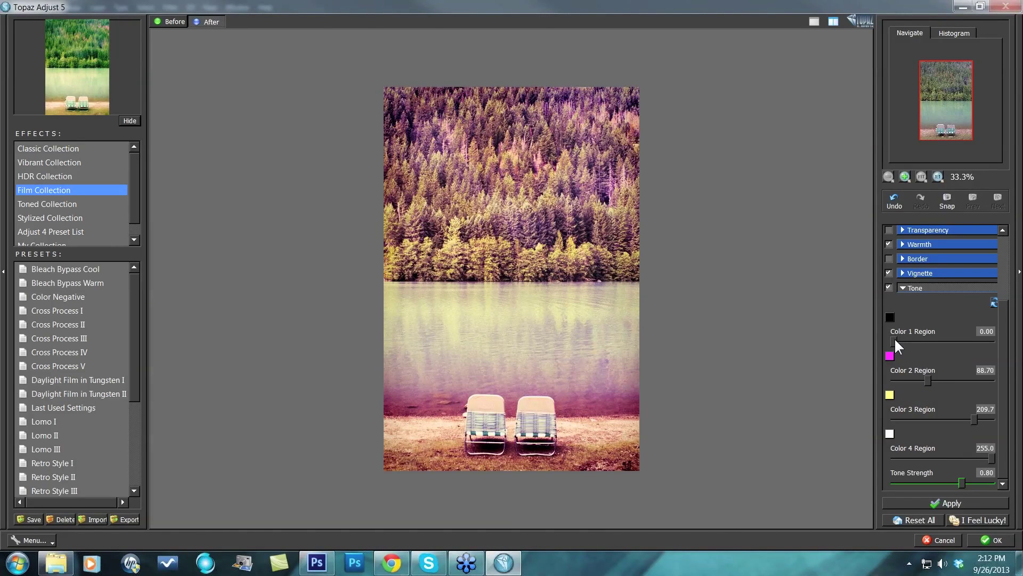
pyautogui.moveTo(894, 340); pyautogui.dragTo(901, 338)
pyautogui.moveTo(969, 418); pyautogui.dragTo(964, 419)
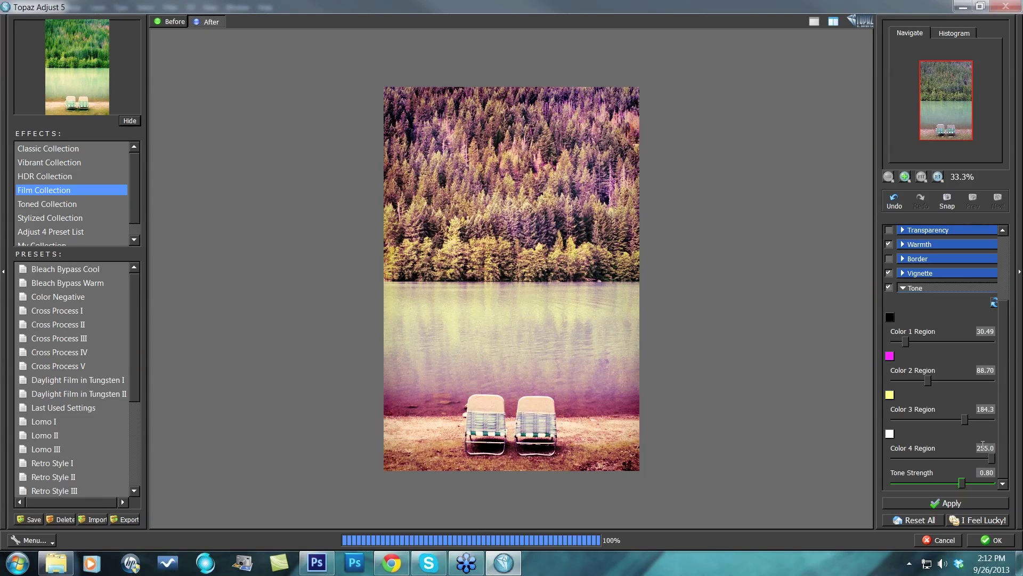
pyautogui.moveTo(988, 459); pyautogui.dragTo(974, 460)
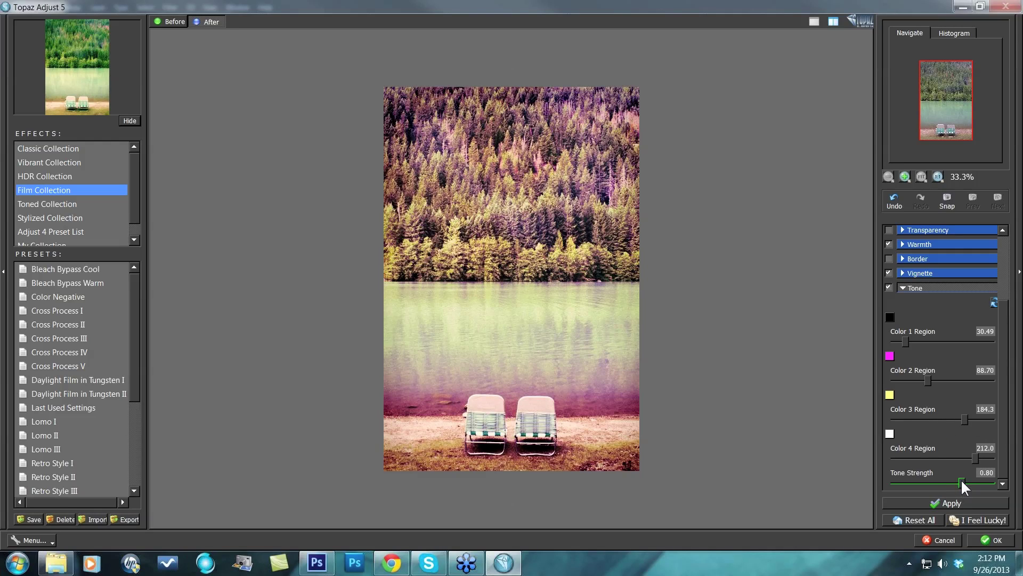
# Try a Tone Strength of 0.89 against the original image and close Topaz Adjust 5 without applying the changes
pyautogui.moveTo(961, 481); pyautogui.dragTo(950, 482)
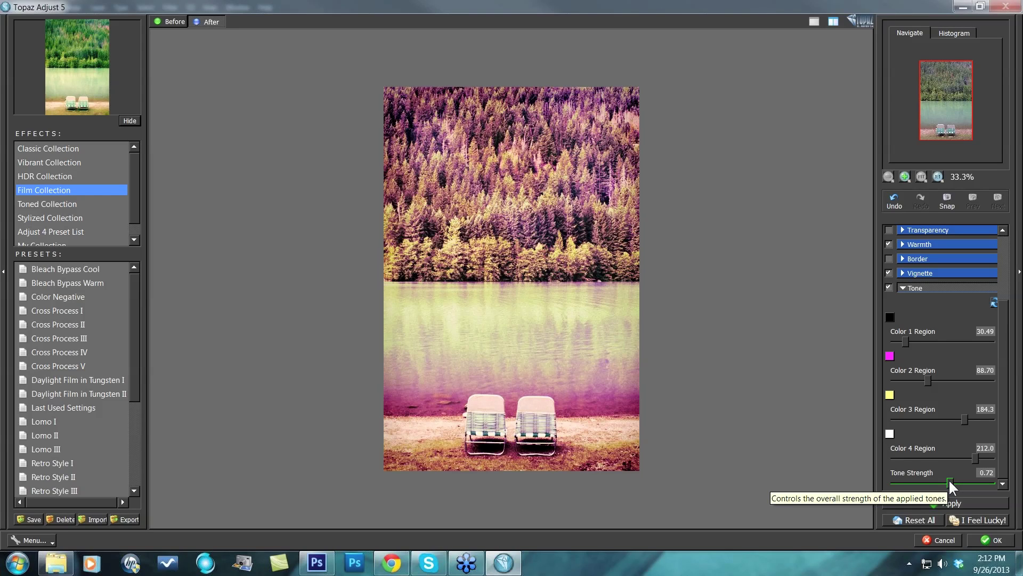
pyautogui.moveTo(948, 478); pyautogui.dragTo(974, 481)
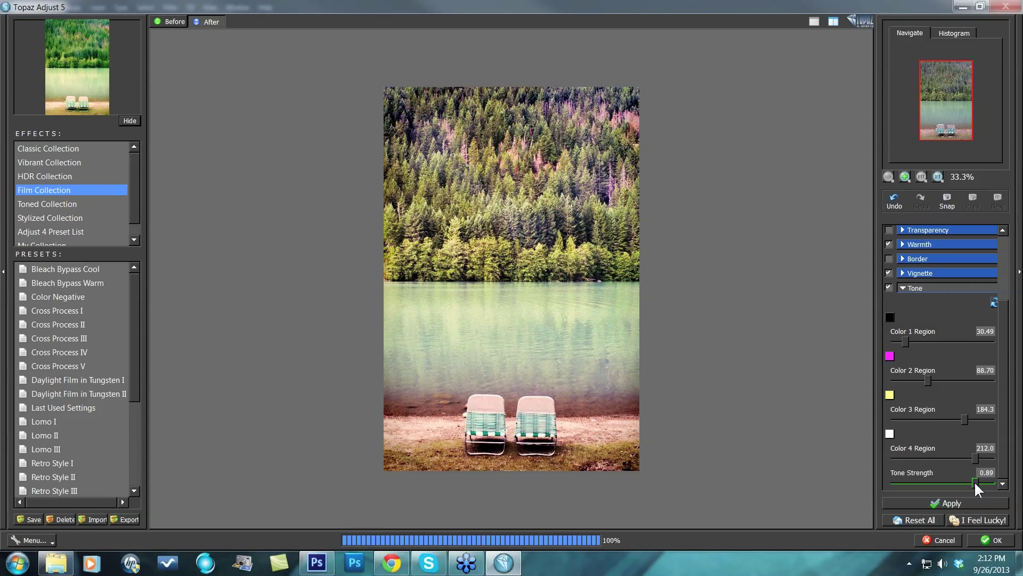
pyautogui.click(803, 392)
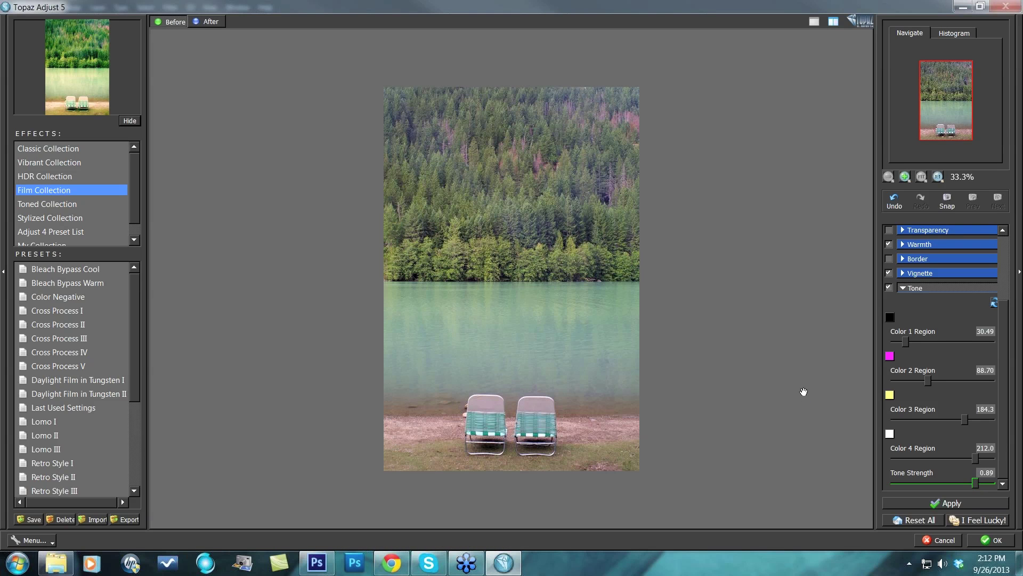
pyautogui.click(800, 380)
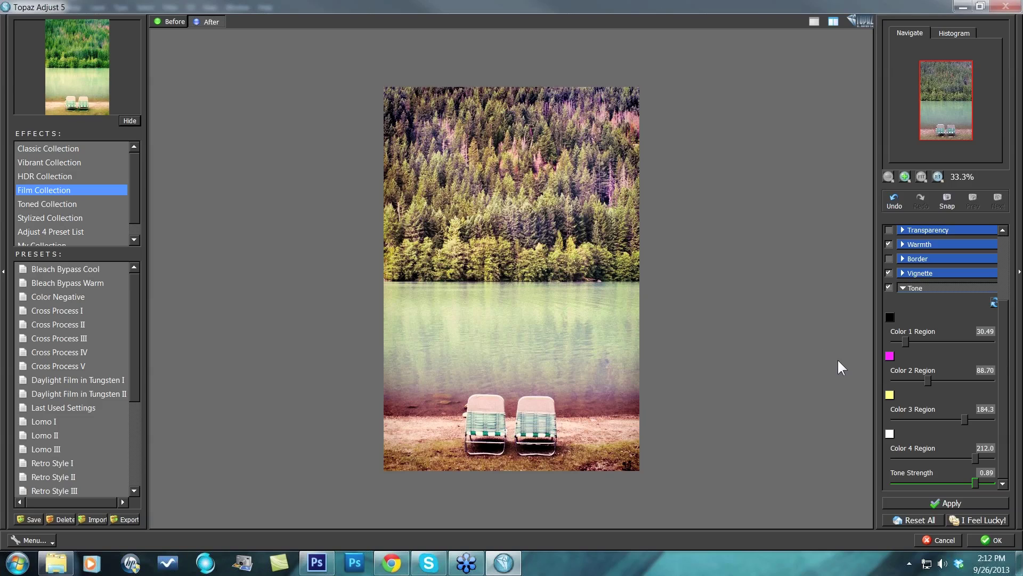
pyautogui.moveTo(972, 479)
pyautogui.mouseDown()
pyautogui.moveTo(950, 478)
pyautogui.moveTo(970, 484)
pyautogui.mouseUp()
pyautogui.click(942, 539)
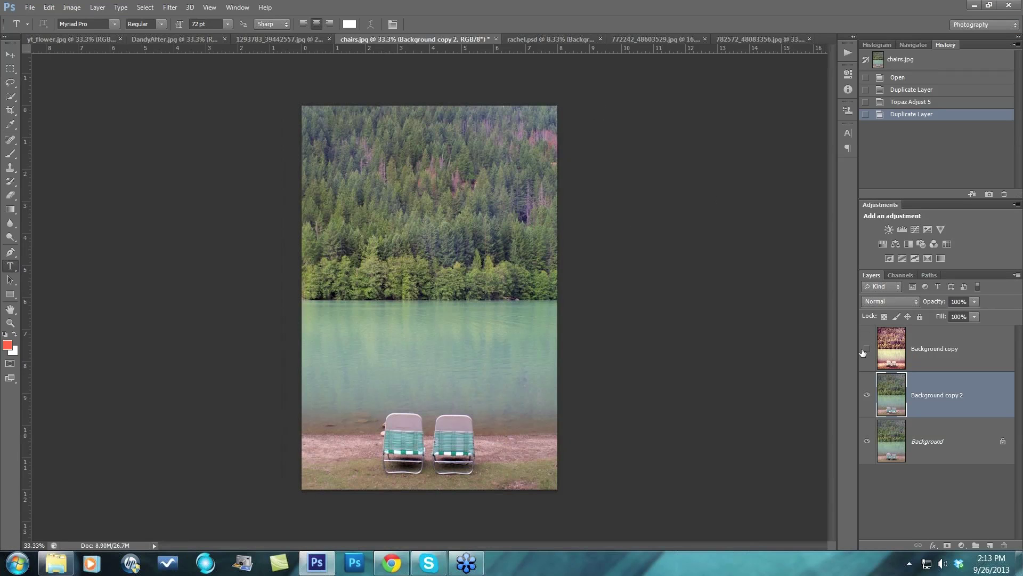
# Toggle the visibility of the Background copy layer in chairs.jpg to compare the cross-processed version with the original
pyautogui.click(866, 349)
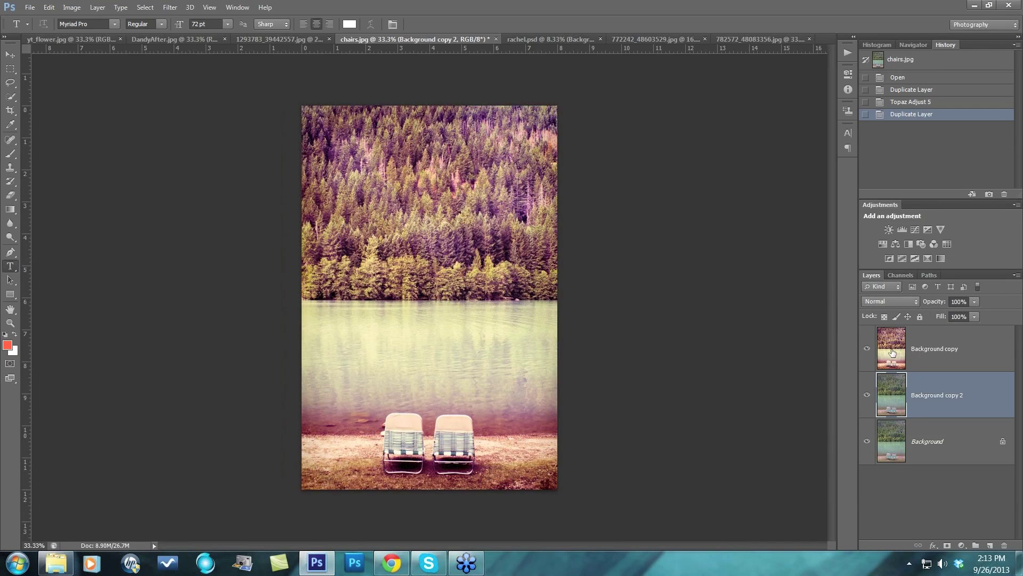
pyautogui.click(866, 349)
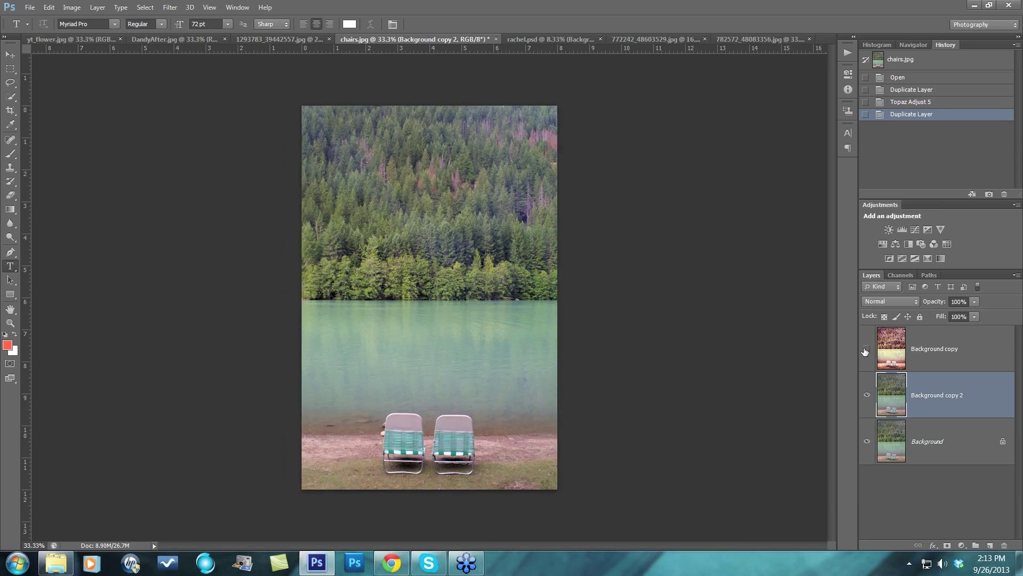
pyautogui.click(865, 349)
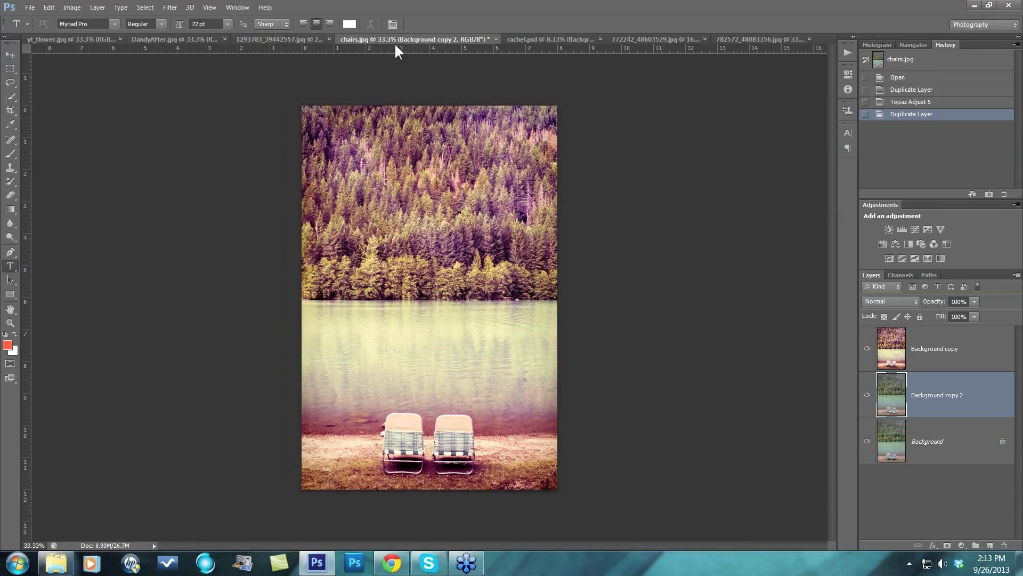
# Switch to rachel.psd, hide the Background copy 2 layer and duplicate the Background layer
pyautogui.click(547, 37)
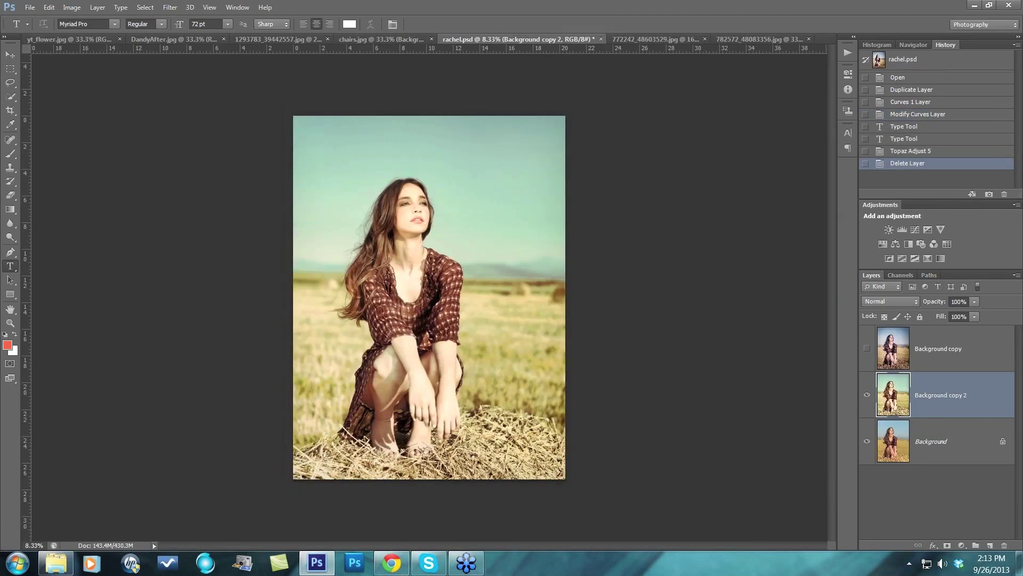
pyautogui.click(866, 395)
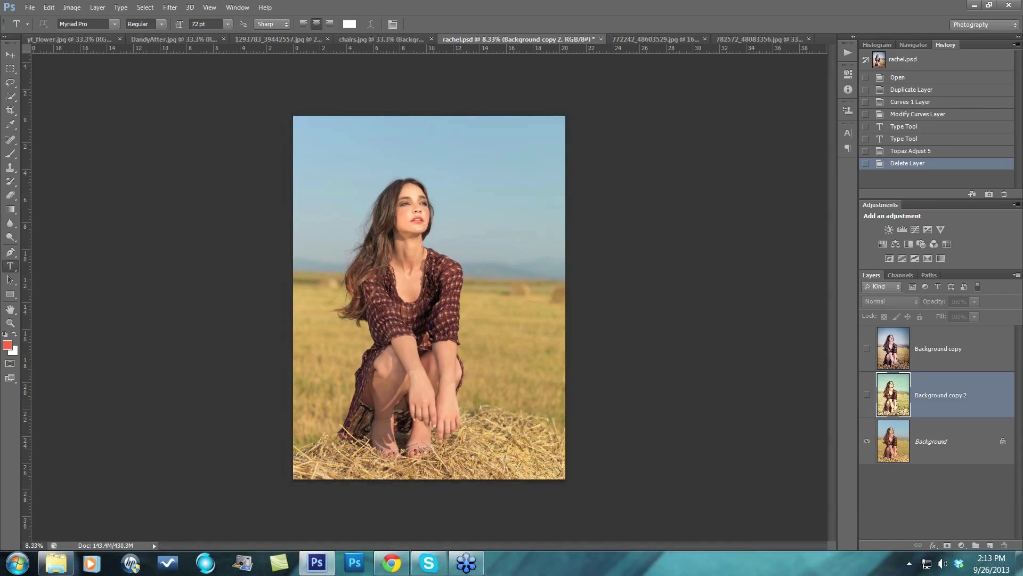
pyautogui.click(938, 447)
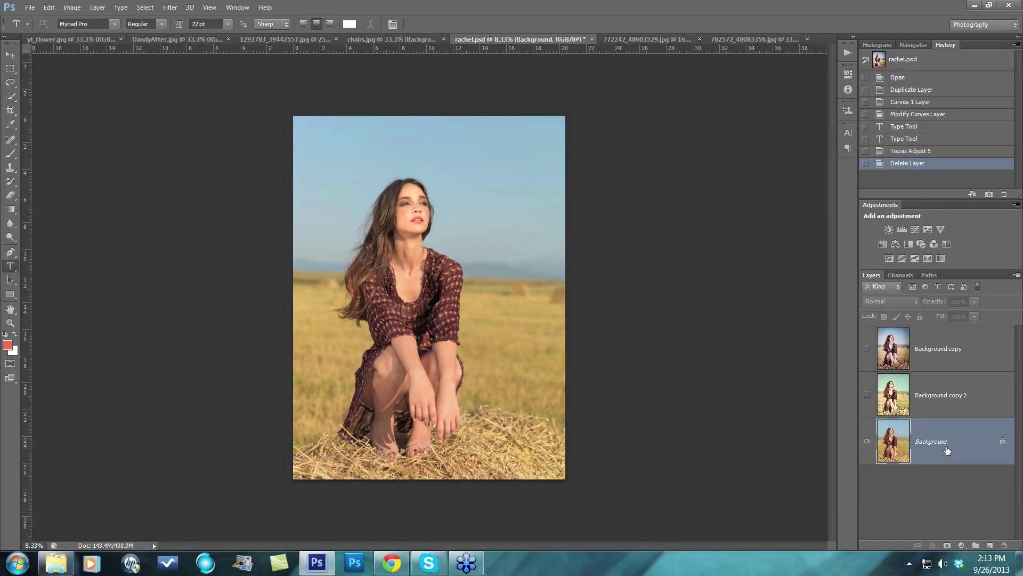
pyautogui.hotkey('ctrl', 'j')
# Open the Topaz Adjust 5 filter on the duplicated layer and maximize its window
pyautogui.click(170, 8)
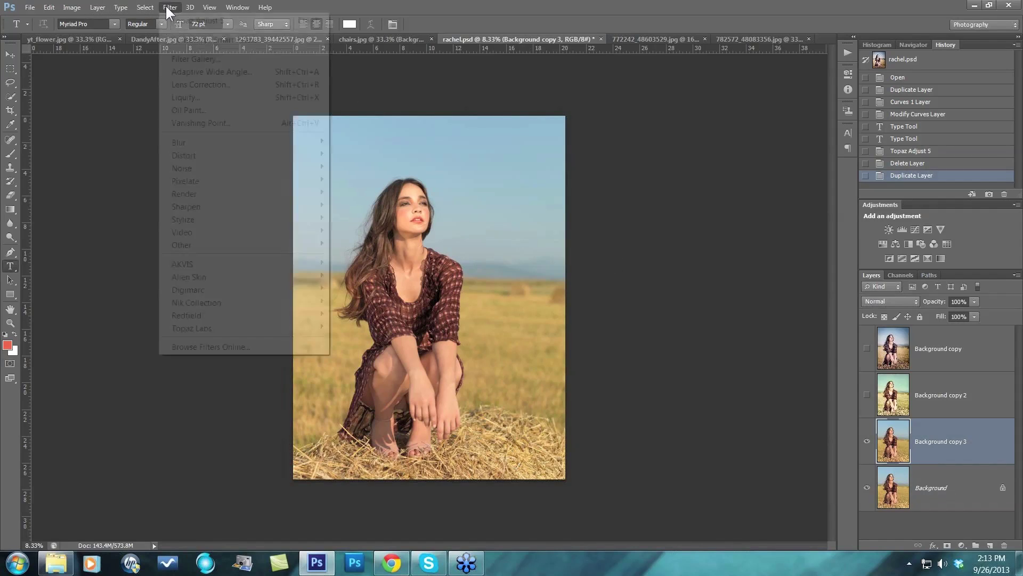
pyautogui.moveTo(212, 328)
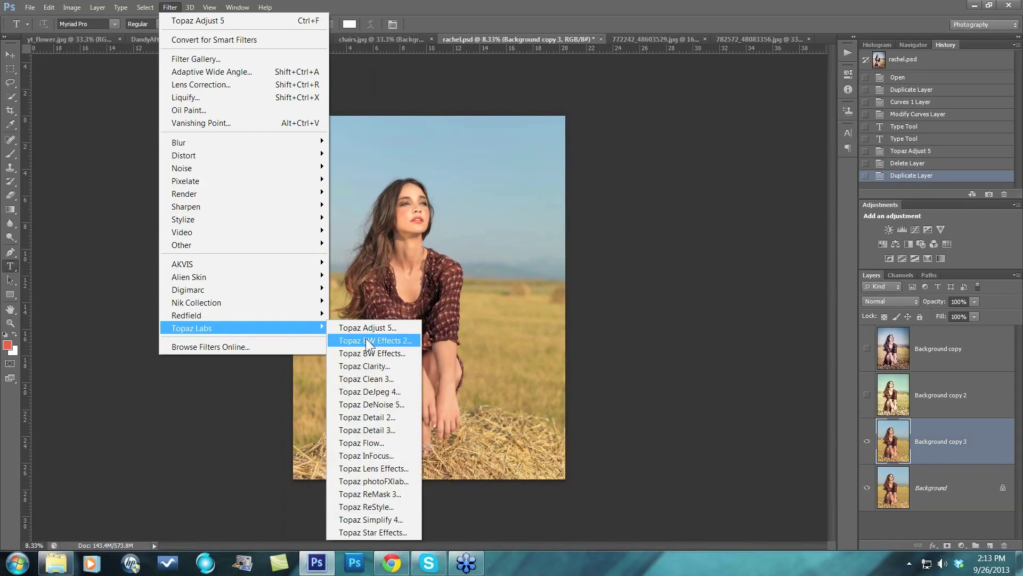
pyautogui.click(368, 326)
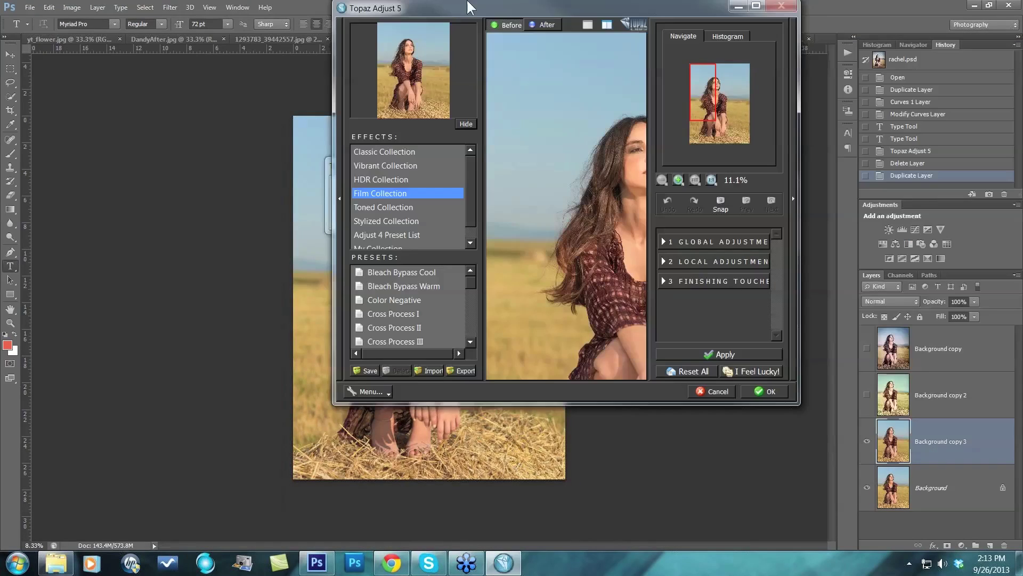
pyautogui.moveTo(469, 6); pyautogui.dragTo(411, 1)
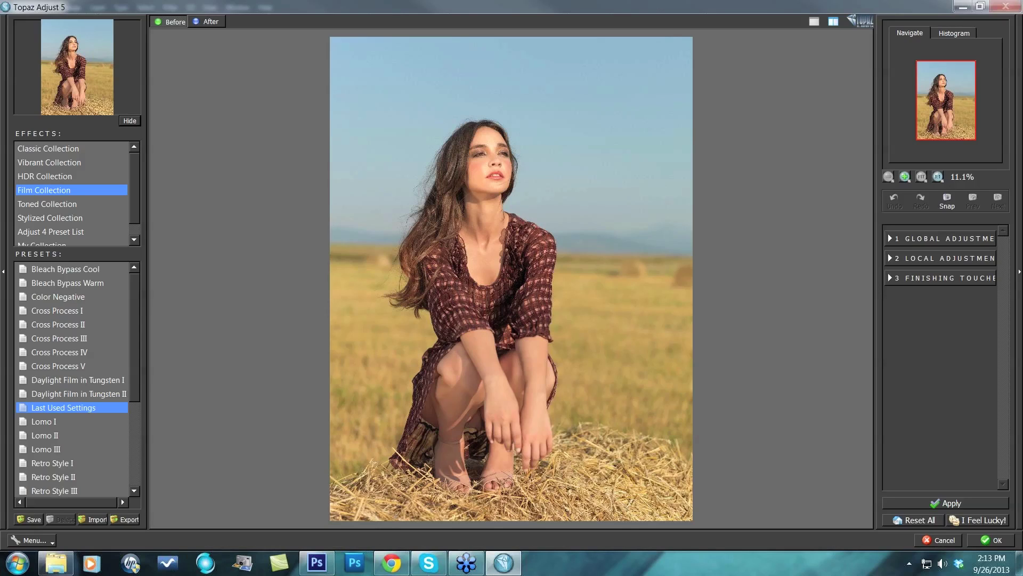
# Preview the Cross Process I through V presets from the Film Collection on the portrait
pyautogui.click(81, 312)
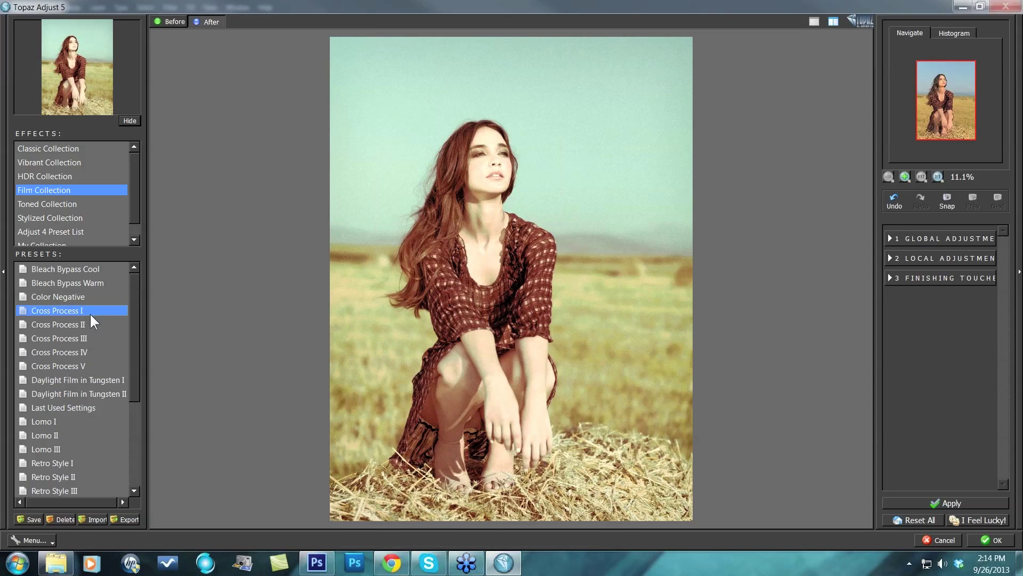
pyautogui.click(92, 318)
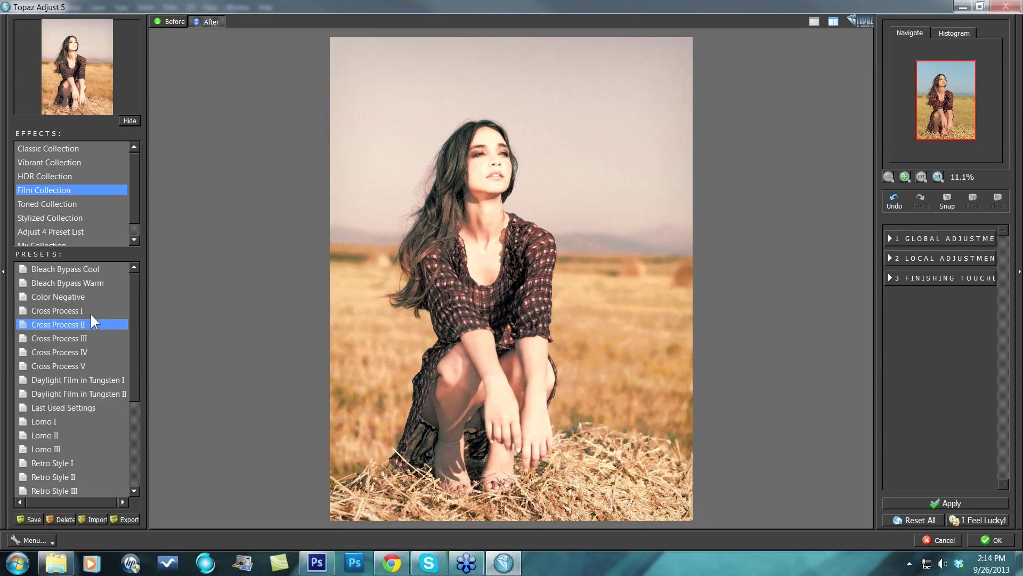
pyautogui.press('Down')
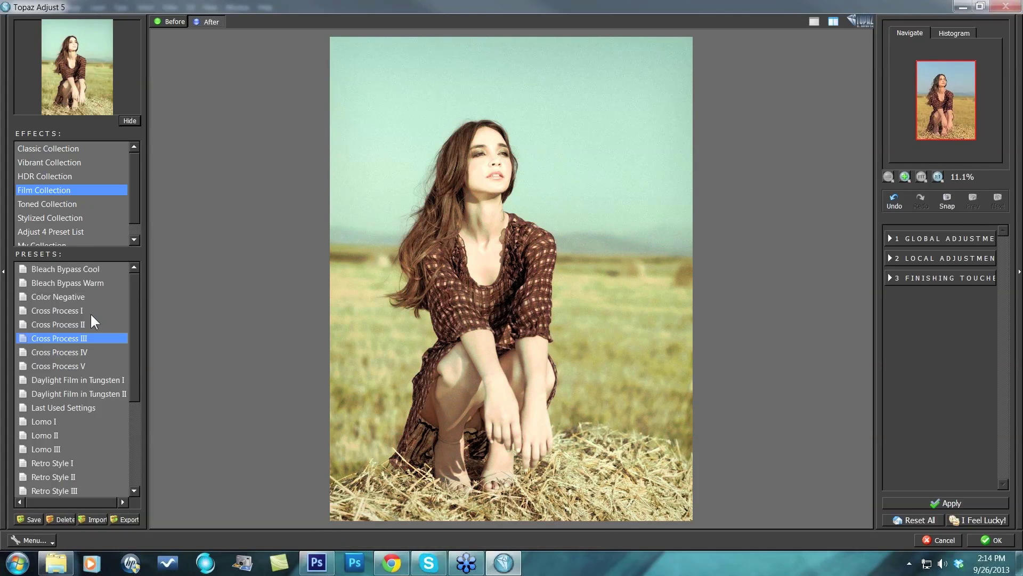
pyautogui.press('Down')
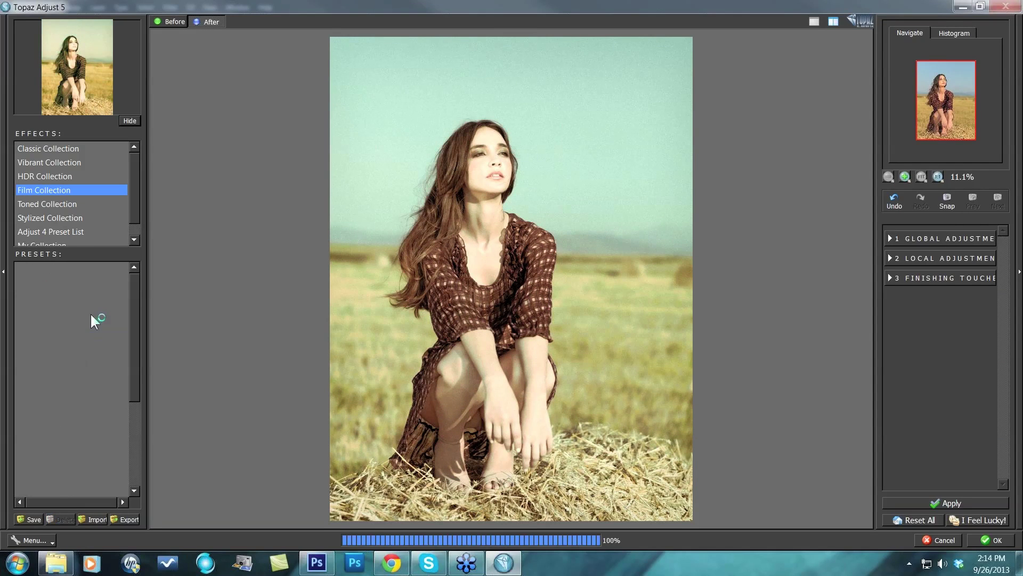
pyautogui.press('Down')
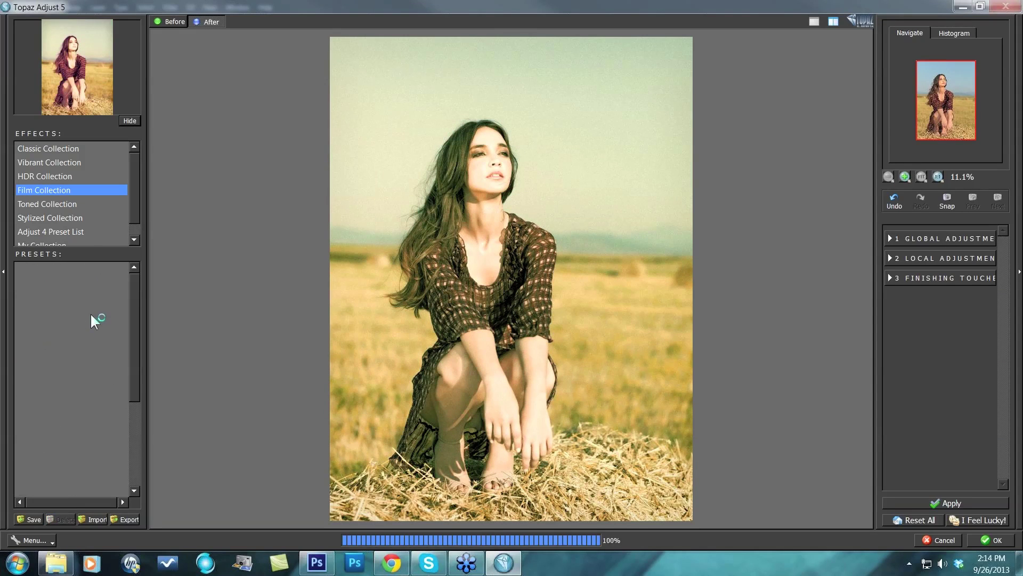
# Compare the Cross Process III and I presets, apply Cross Process III, and expand the Finishing Touches settings
pyautogui.click(60, 338)
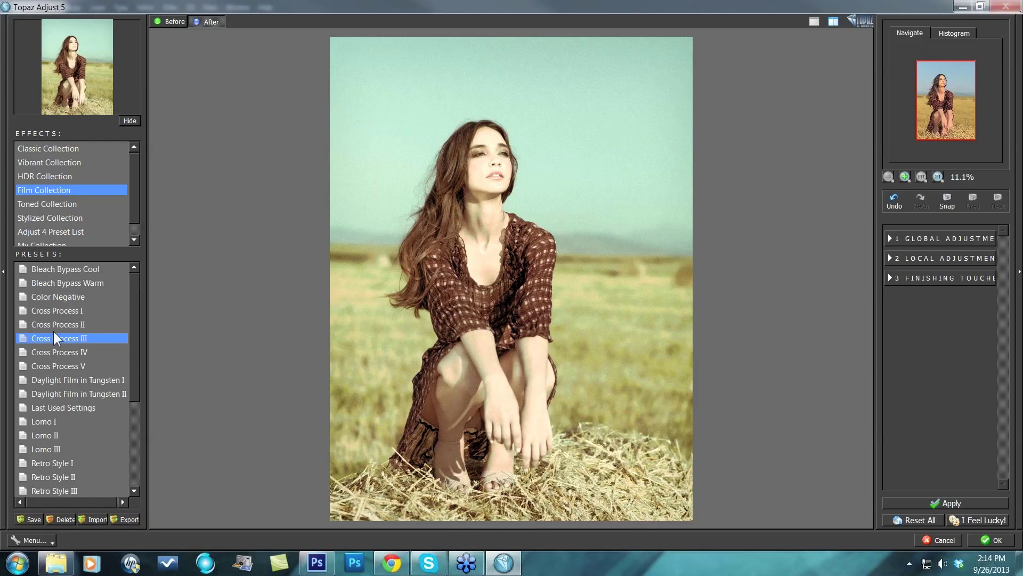
pyautogui.click(65, 309)
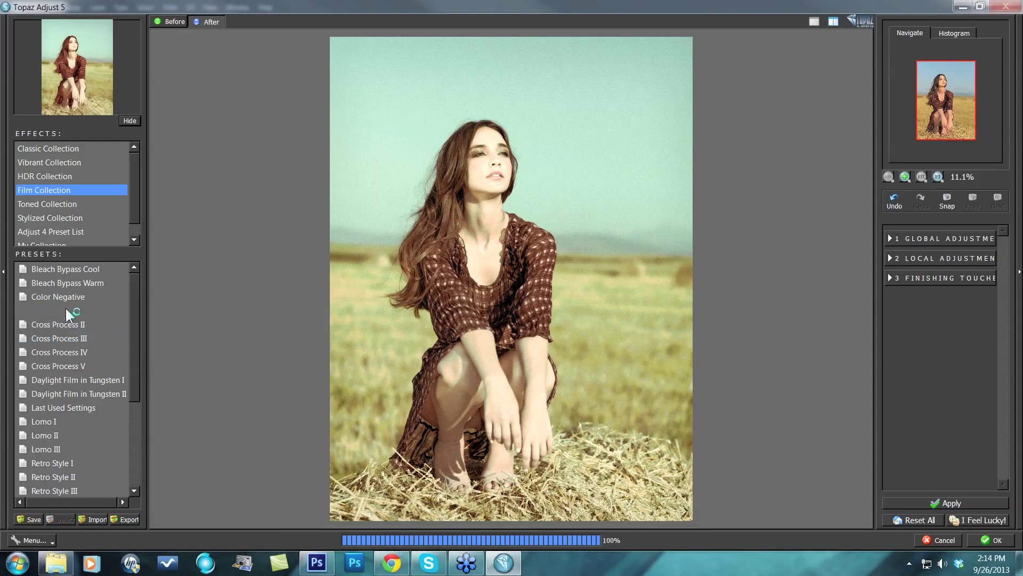
pyautogui.click(63, 339)
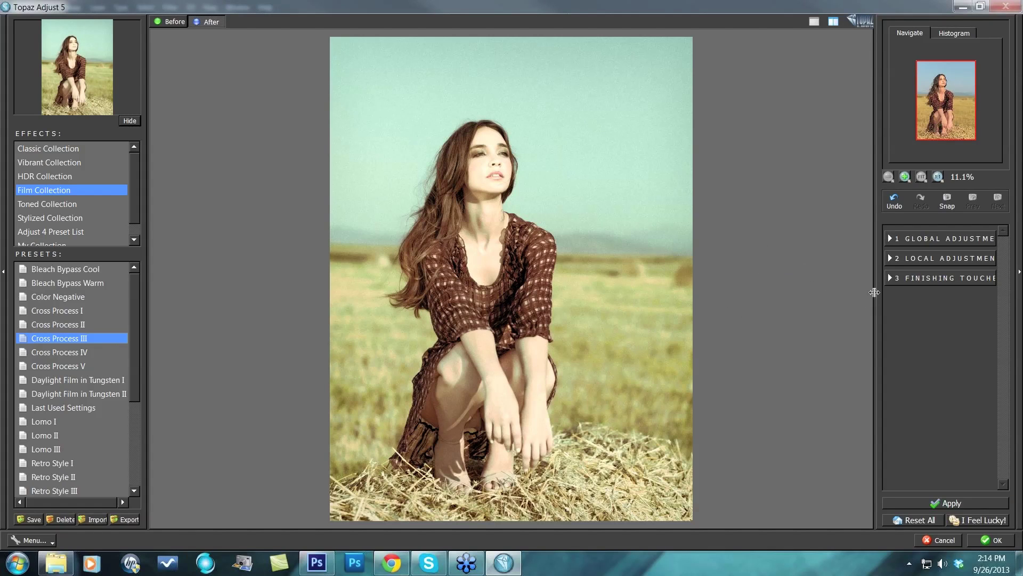
pyautogui.click(894, 277)
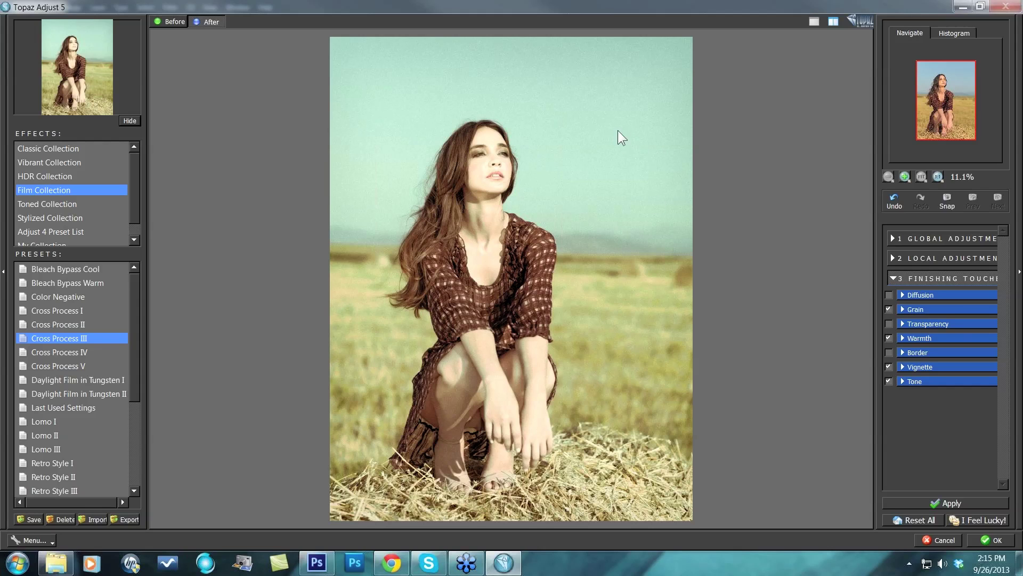
# Inspect the grain on the face at 100% and turn off the Grain effect for the whole portrait
pyautogui.click(938, 175)
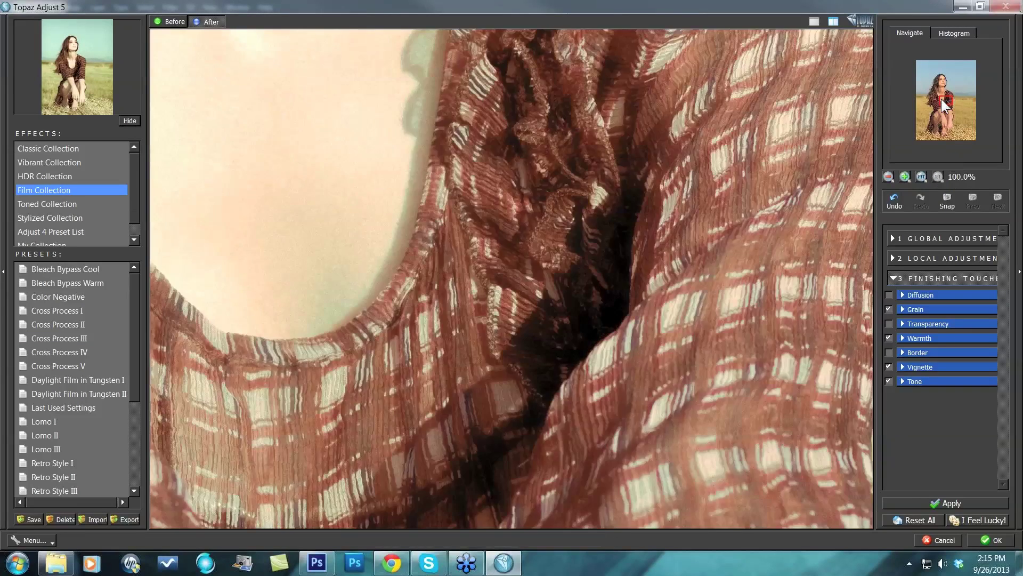
pyautogui.moveTo(941, 98); pyautogui.dragTo(944, 80)
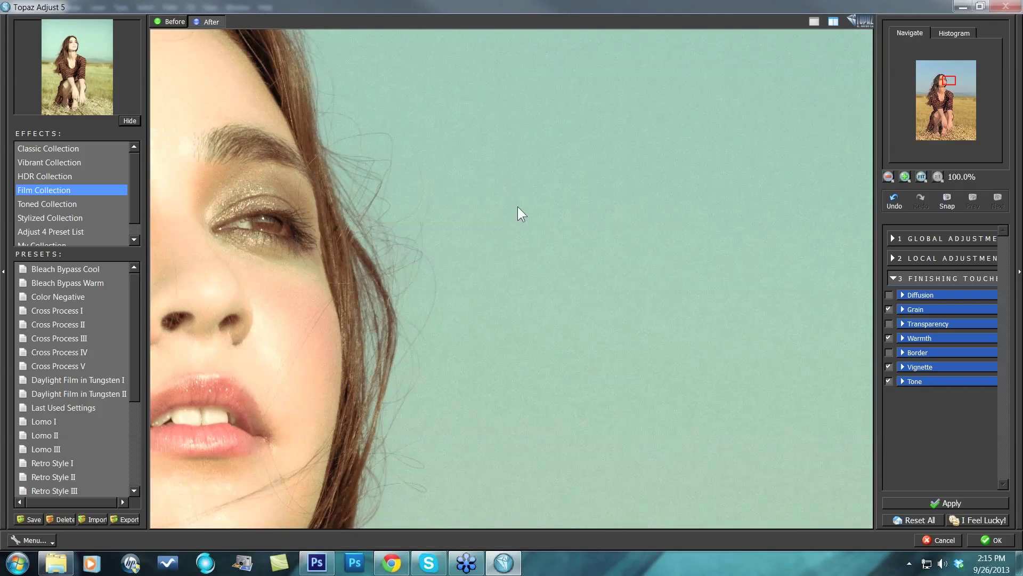
pyautogui.click(889, 309)
pyautogui.click(888, 309)
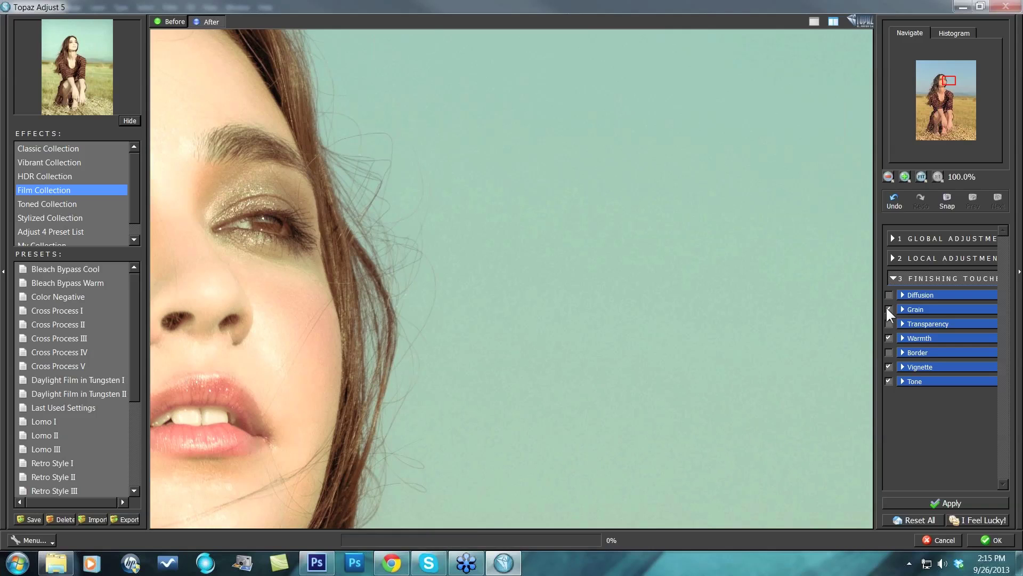
pyautogui.click(921, 176)
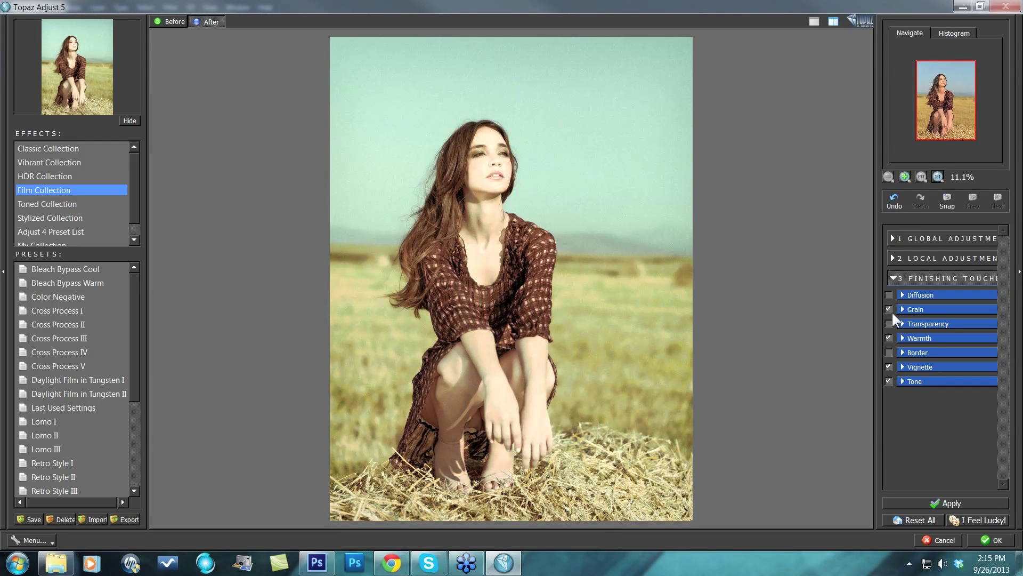
pyautogui.click(888, 309)
# Adjust the Tone settings, setting Color 2 Region to 73.45 and Color 3 Region to 148.2
pyautogui.click(901, 382)
pyautogui.moveTo(1000, 342); pyautogui.dragTo(1001, 407)
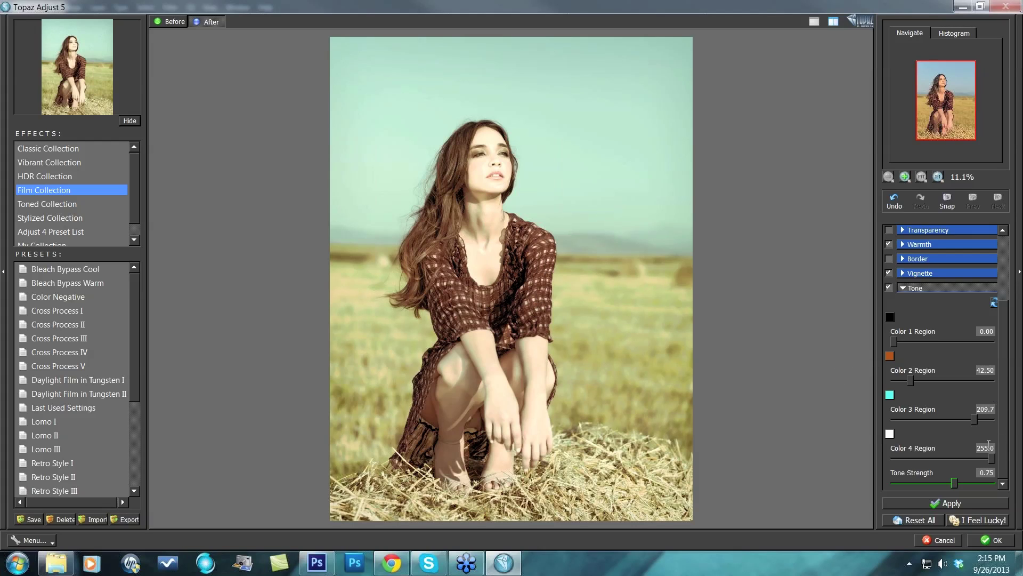
pyautogui.moveTo(968, 419); pyautogui.dragTo(974, 418)
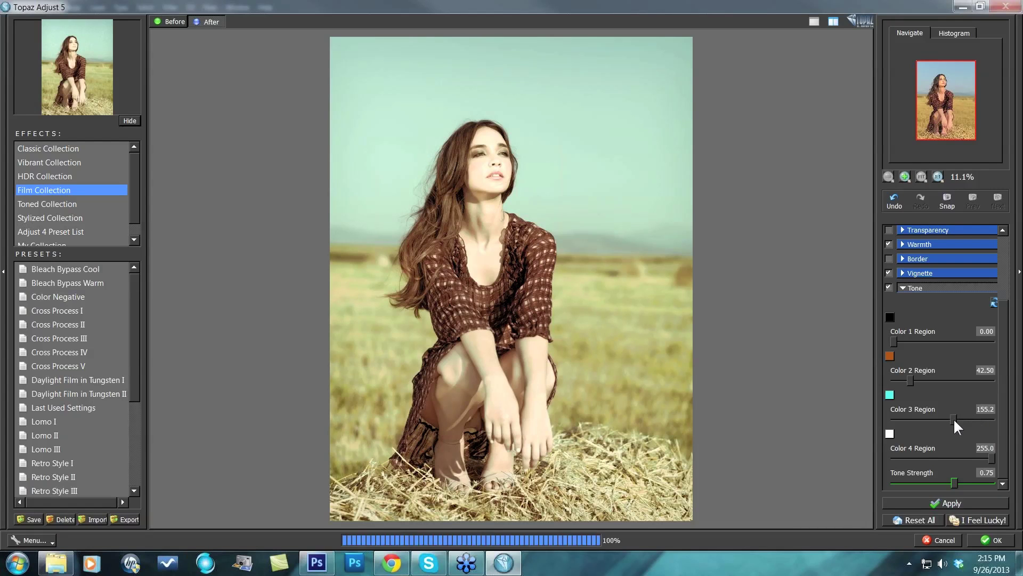
pyautogui.moveTo(954, 417); pyautogui.dragTo(951, 419)
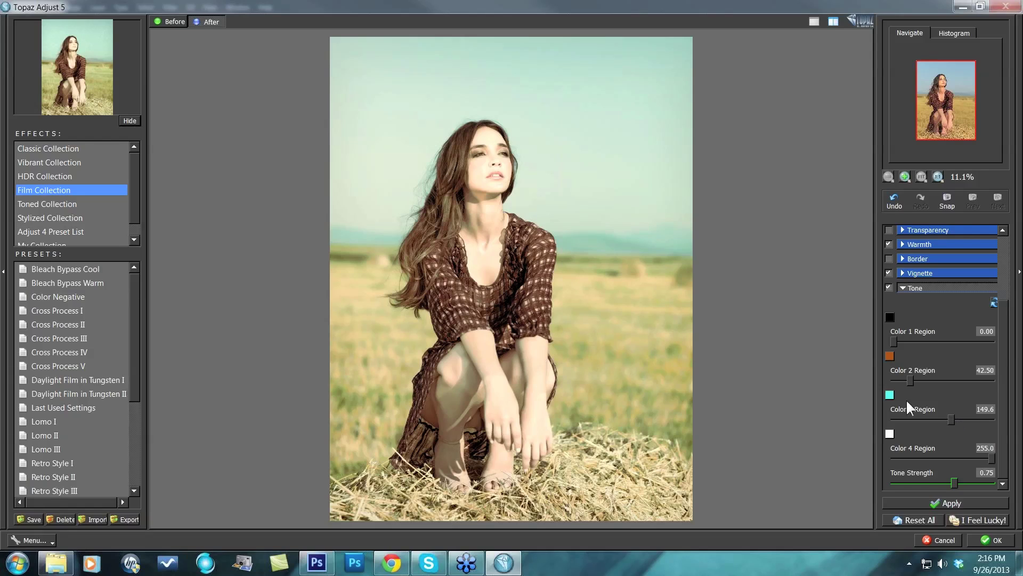
pyautogui.moveTo(949, 418); pyautogui.dragTo(943, 419)
pyautogui.moveTo(913, 378); pyautogui.dragTo(920, 380)
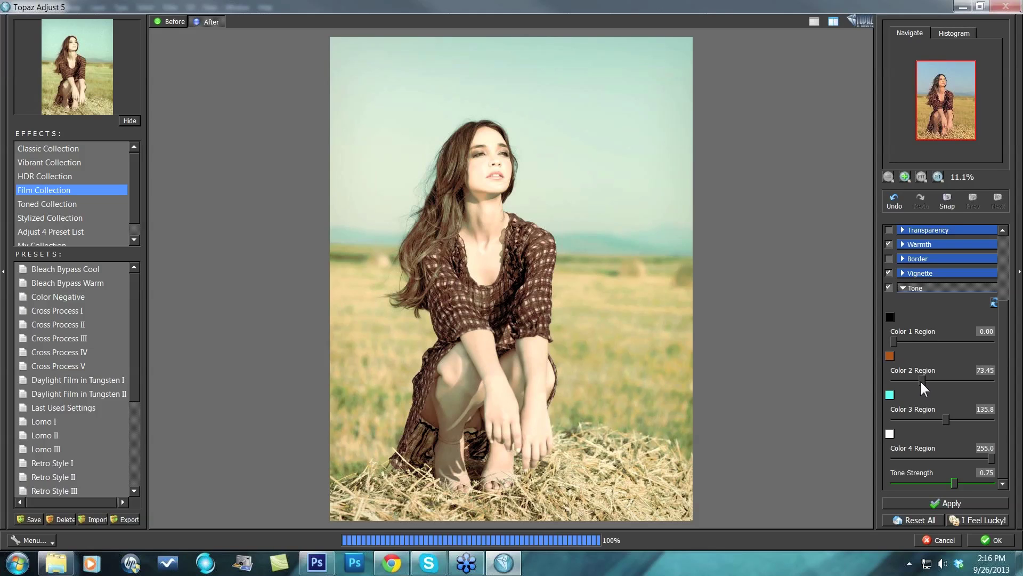
pyautogui.moveTo(944, 417); pyautogui.dragTo(948, 417)
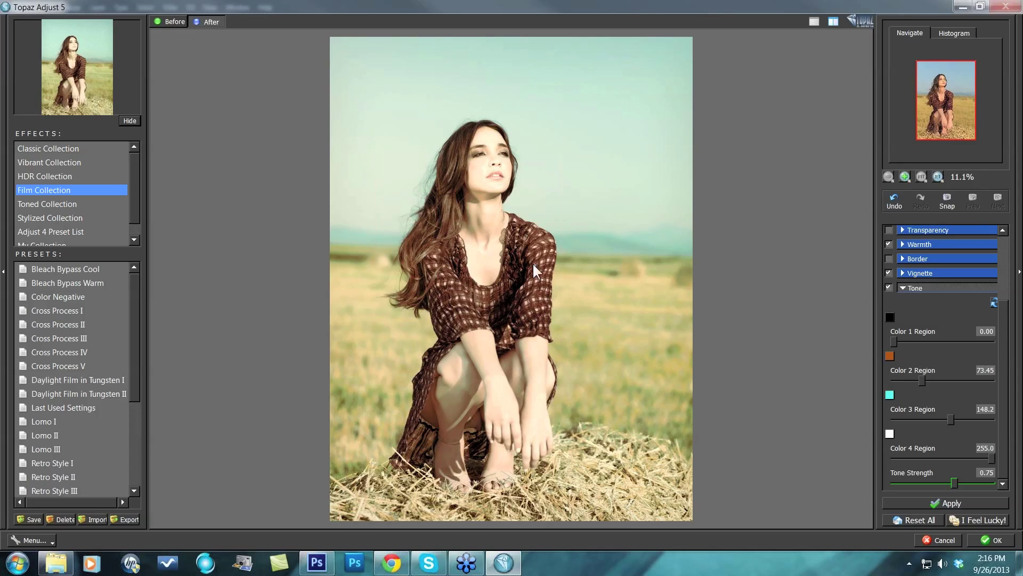
# Refine the tone with Color 2 Region at 83.15 and Tone Strength at 0.72, and compare with the original portrait
pyautogui.moveTo(923, 378); pyautogui.dragTo(928, 378)
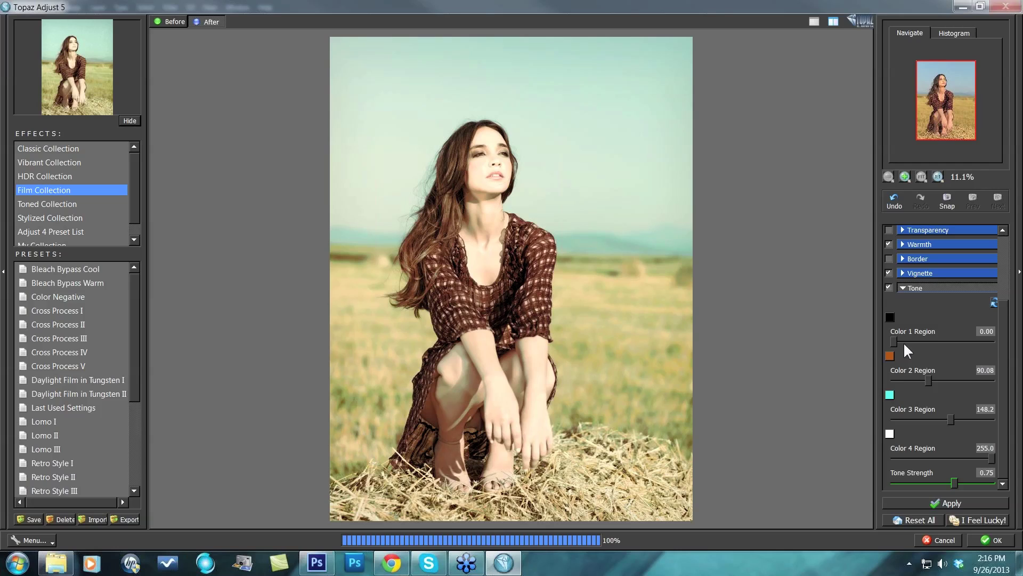
pyautogui.click(925, 378)
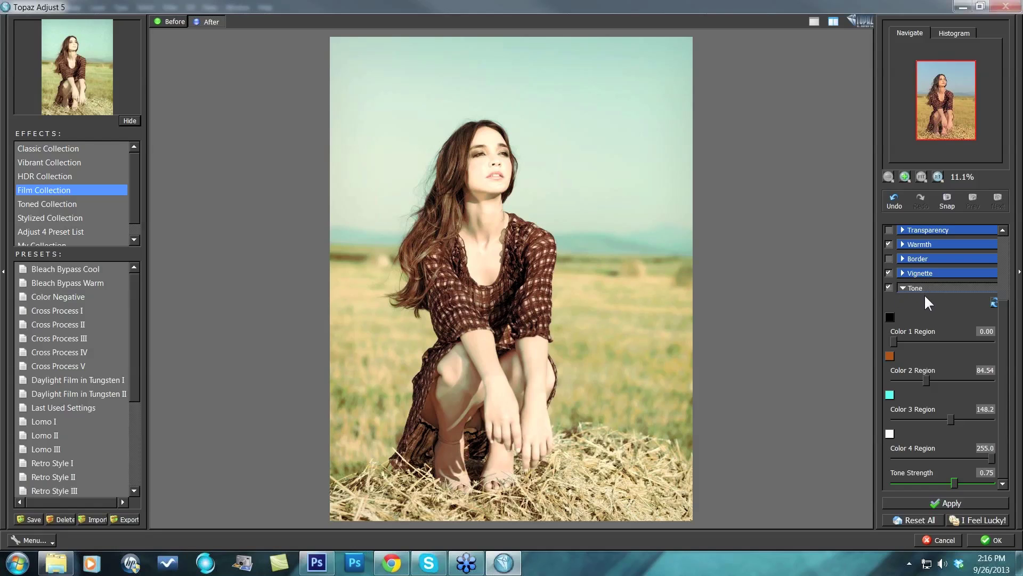
pyautogui.moveTo(928, 373); pyautogui.dragTo(925, 378)
pyautogui.moveTo(948, 478); pyautogui.dragTo(949, 476)
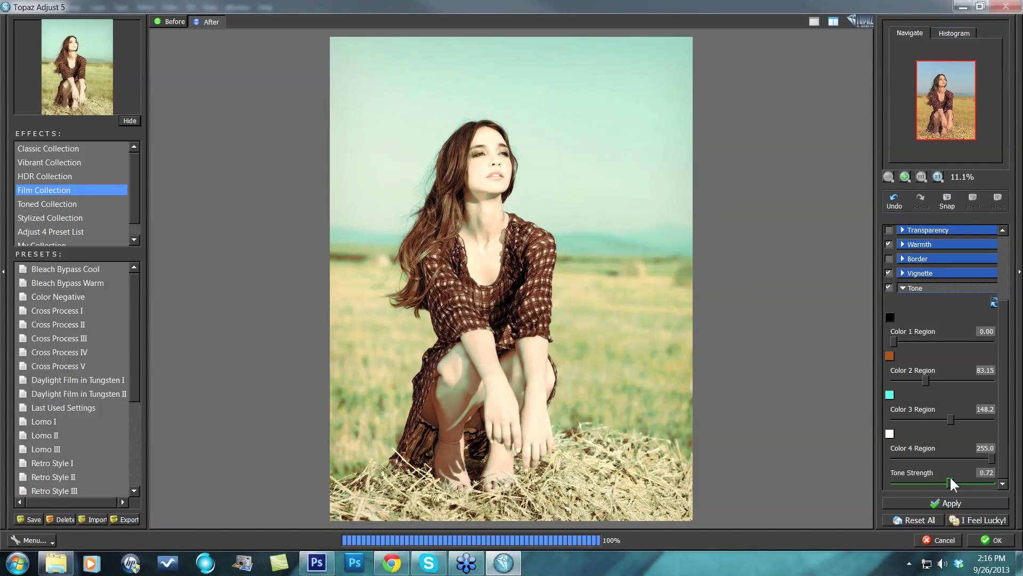
pyautogui.click(729, 317)
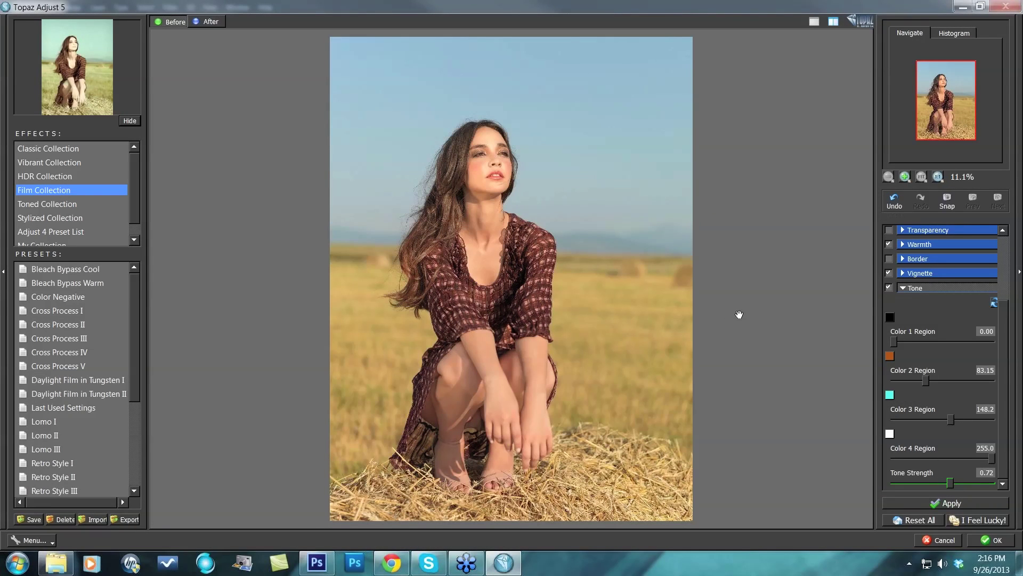
pyautogui.click(750, 275)
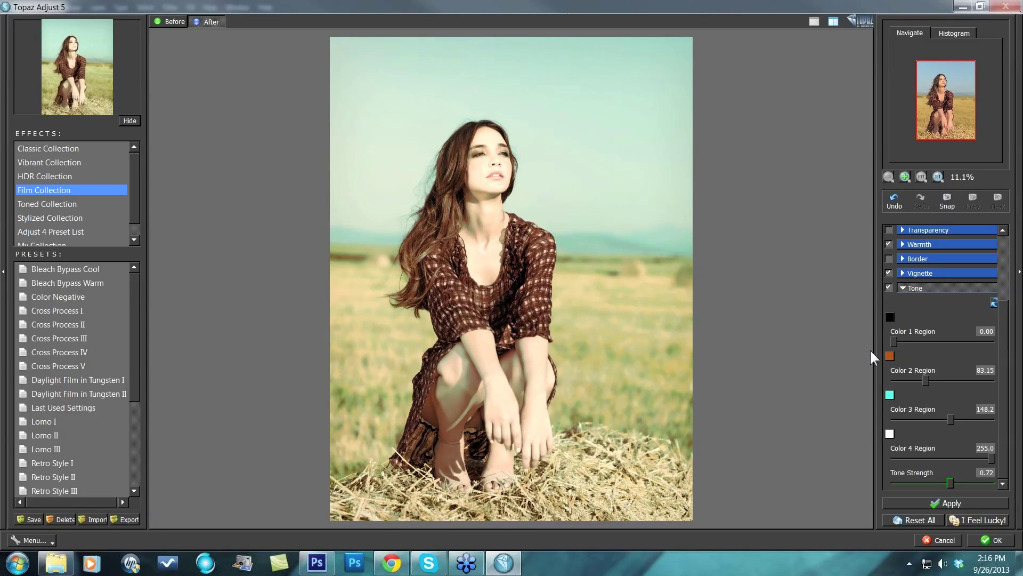
# Try 1 region in the global Adaptive Exposure settings, and set Regions to 3
pyautogui.scroll(5, 1006, 356)
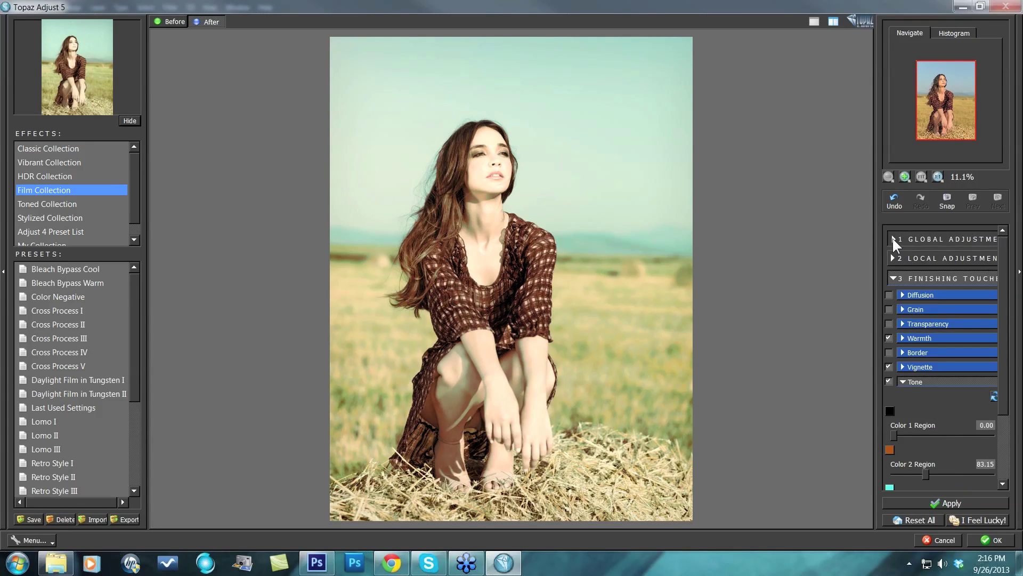
pyautogui.click(893, 238)
pyautogui.click(903, 254)
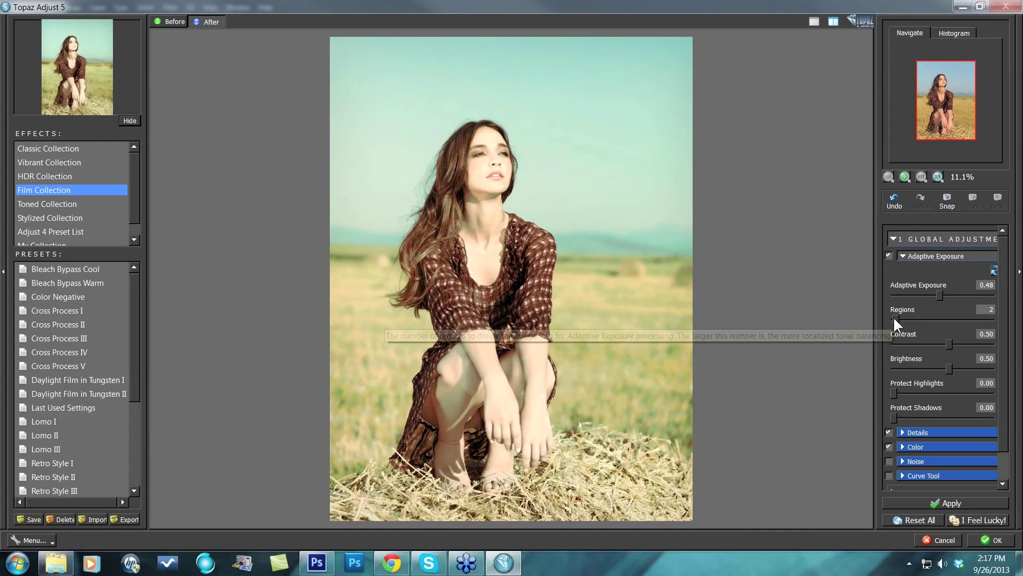
pyautogui.moveTo(893, 316); pyautogui.dragTo(897, 315)
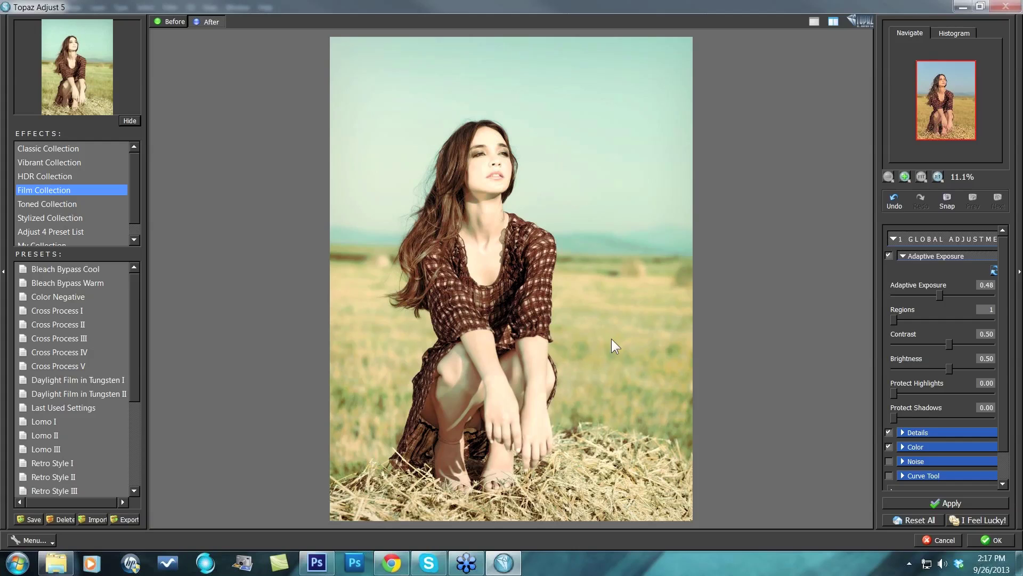
pyautogui.click(897, 317)
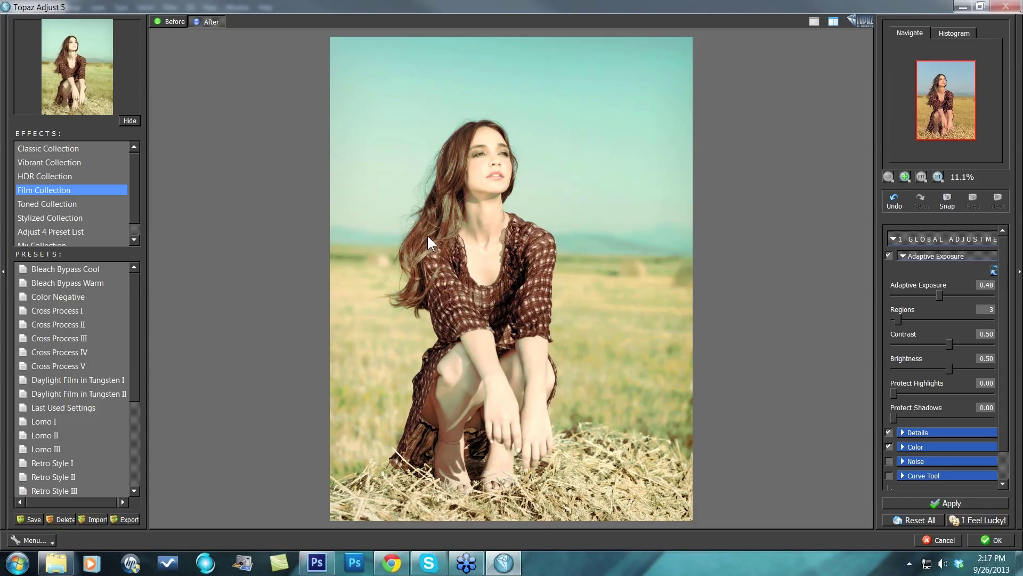
pyautogui.click(857, 307)
# Turn off Process Details Independently, set the Details Strength to 1.17, and compare with the original portrait
pyautogui.click(903, 430)
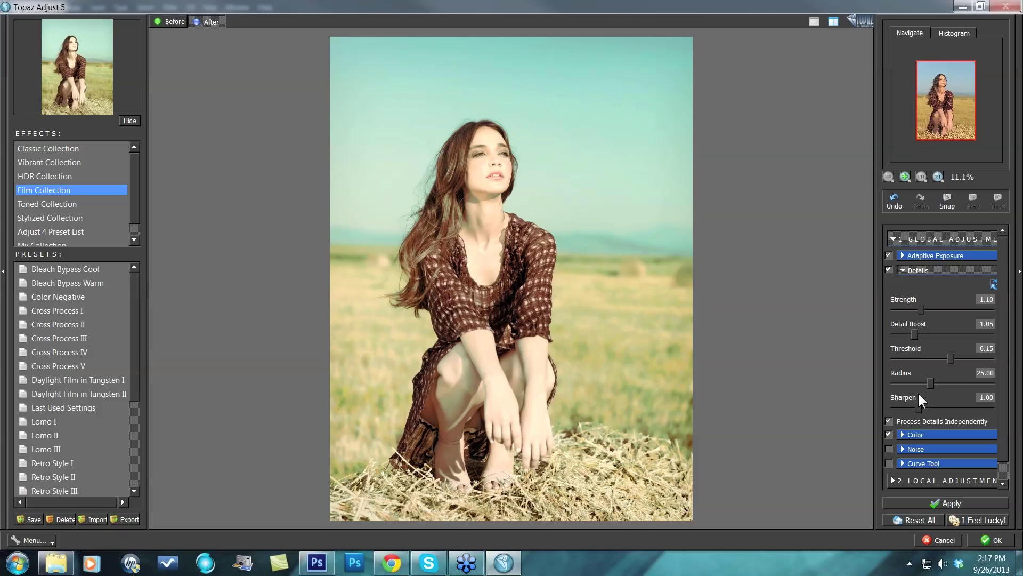
pyautogui.click(887, 420)
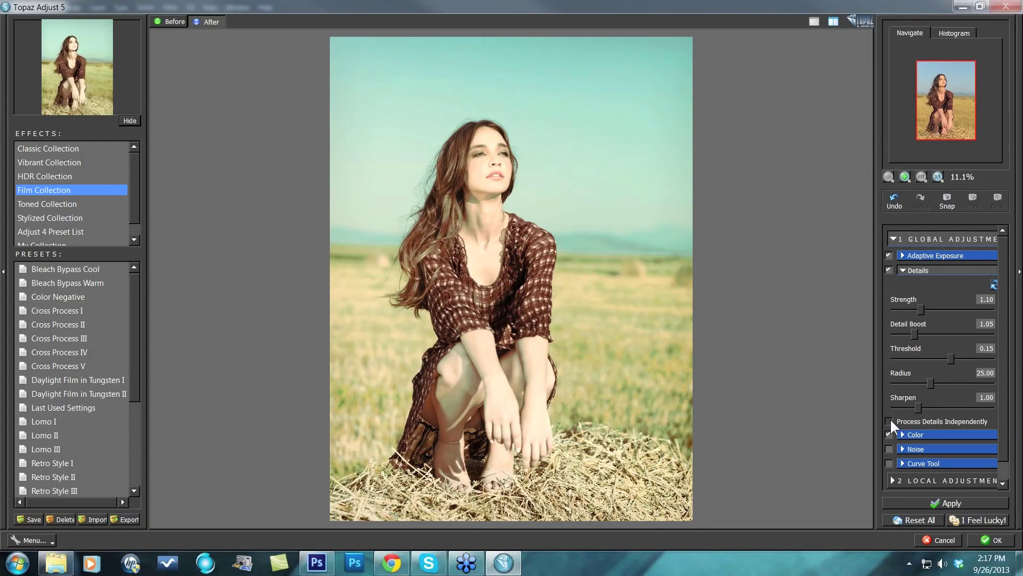
pyautogui.click(890, 419)
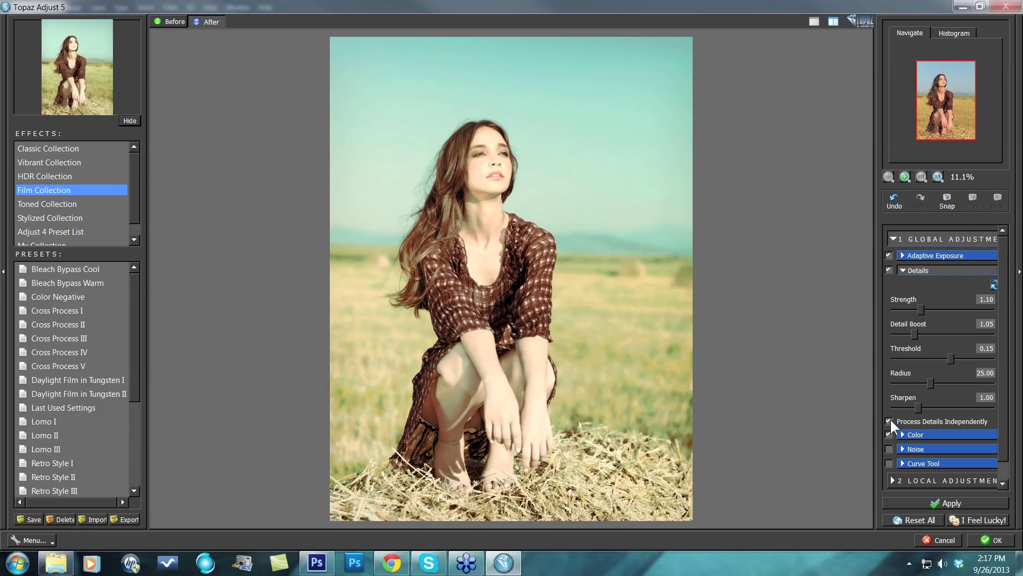
pyautogui.click(890, 419)
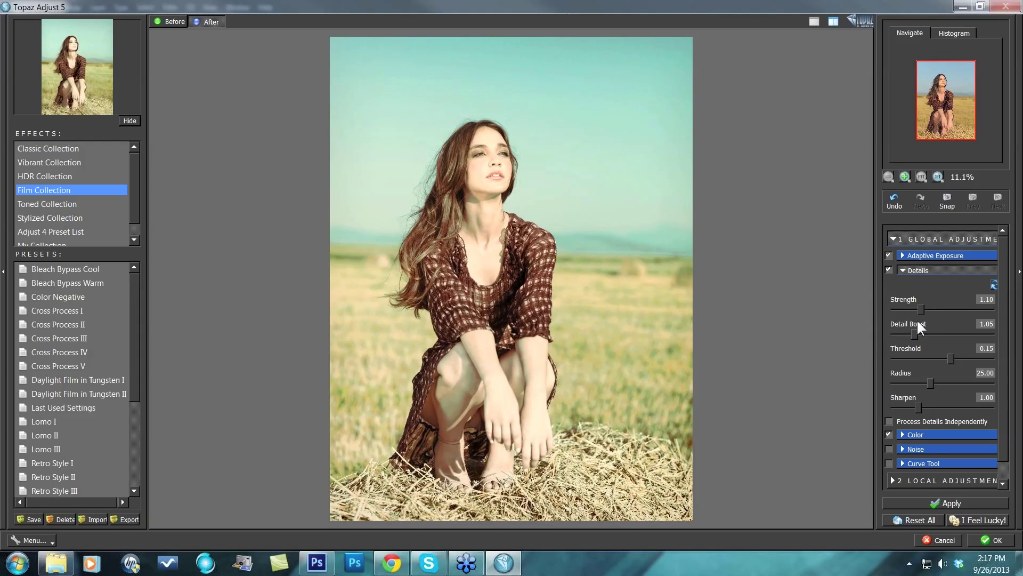
pyautogui.moveTo(921, 309); pyautogui.dragTo(922, 309)
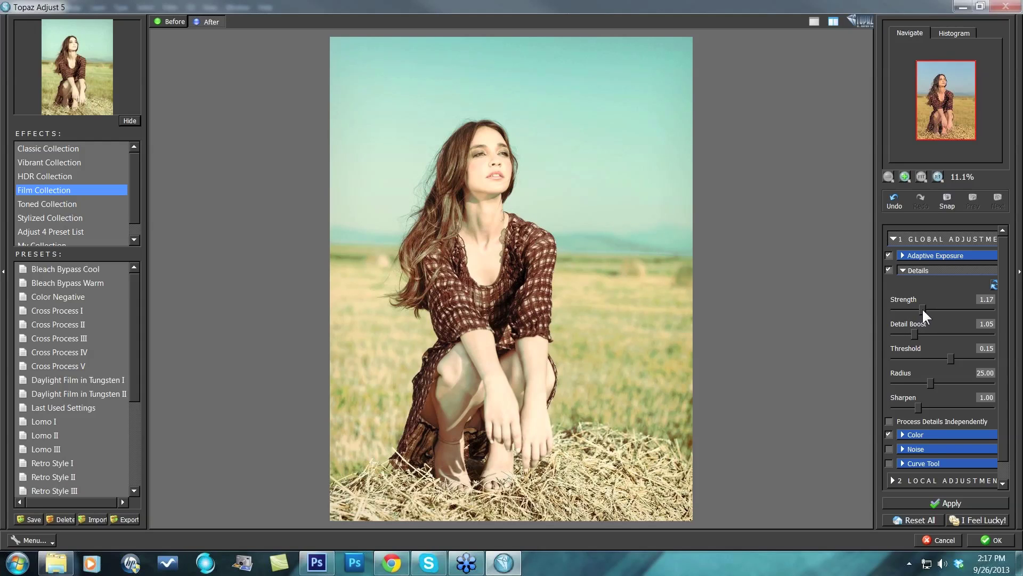
pyautogui.click(829, 325)
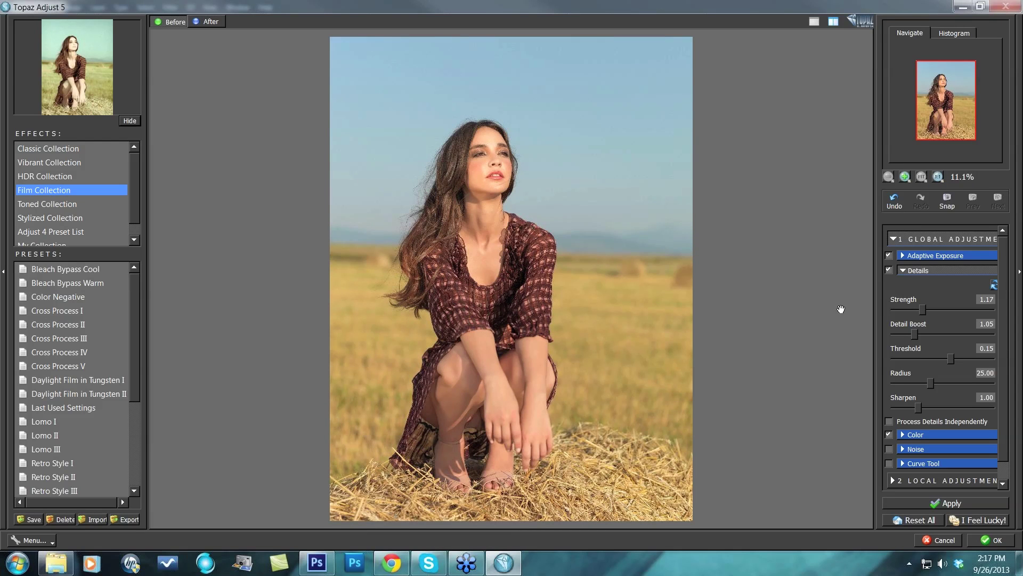
pyautogui.moveTo(841, 309); pyautogui.dragTo(858, 345)
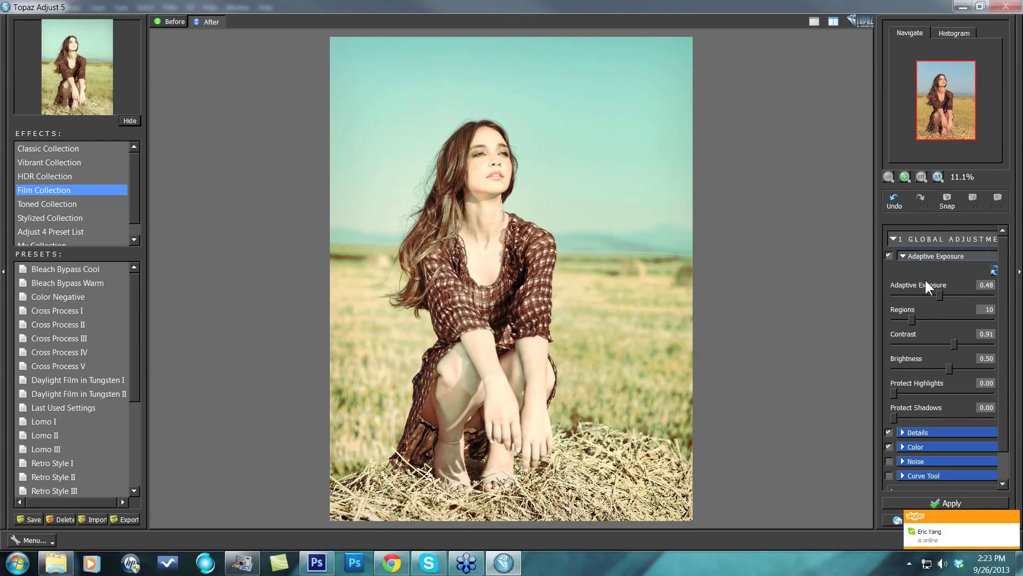
# Try 17 Adaptive Exposure regions on the portrait, and reduce Regions to 1
pyautogui.moveTo(911, 318); pyautogui.dragTo(925, 315)
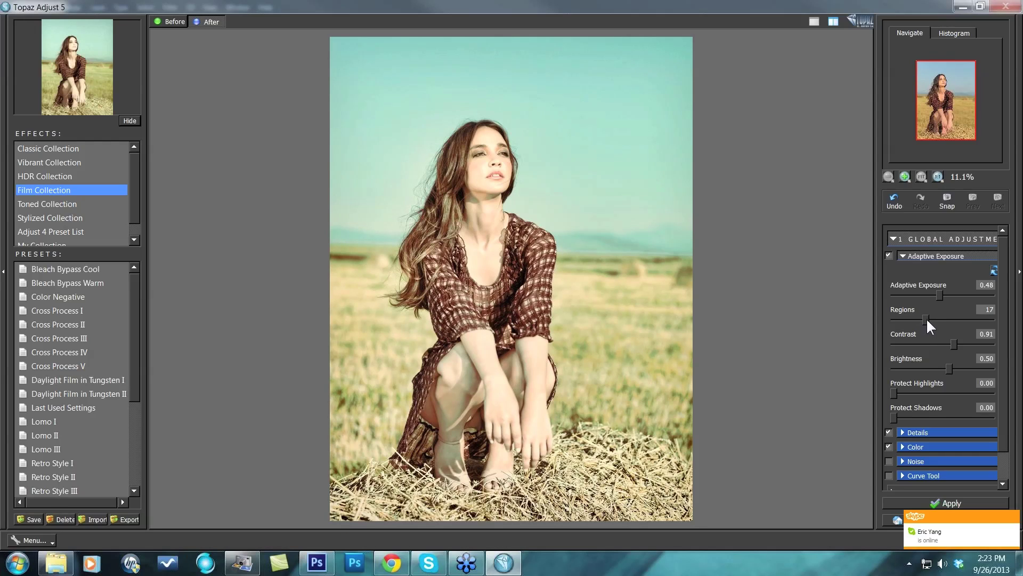
pyautogui.moveTo(925, 319); pyautogui.dragTo(884, 321)
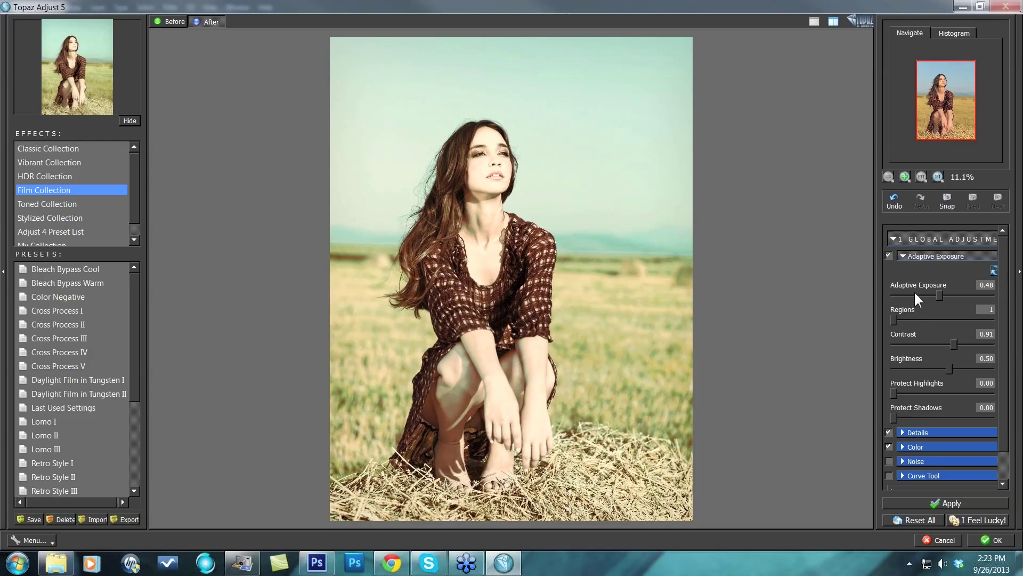
# Preview the Cross Process I and II presets on the portrait and reapply Cross Process III
pyautogui.click(63, 309)
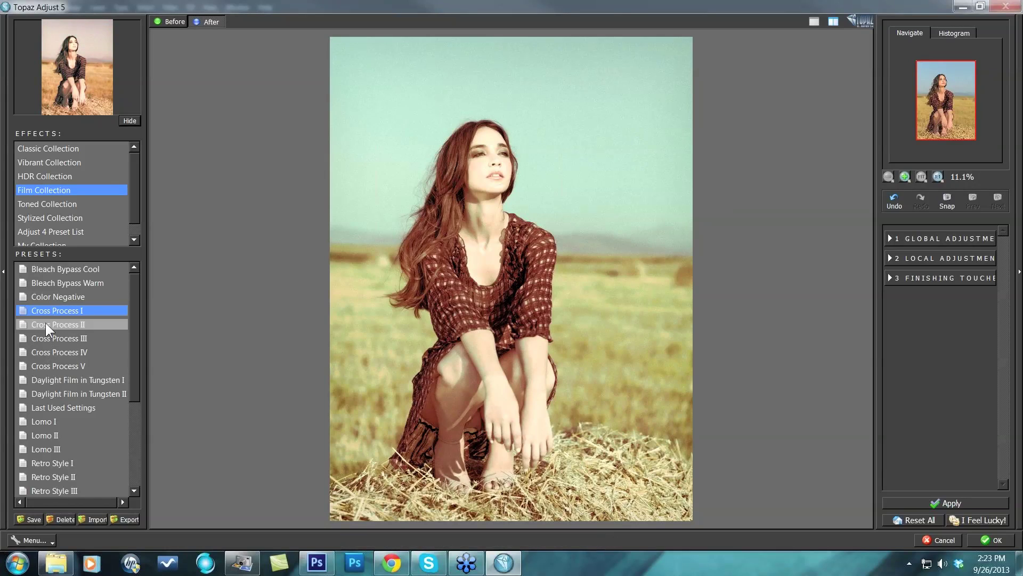
pyautogui.click(47, 323)
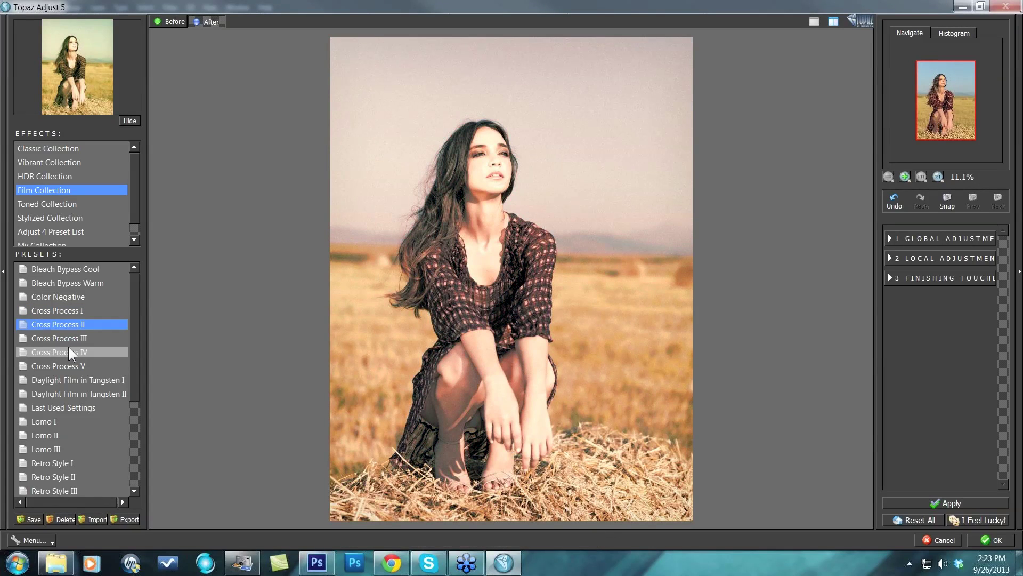
pyautogui.click(65, 342)
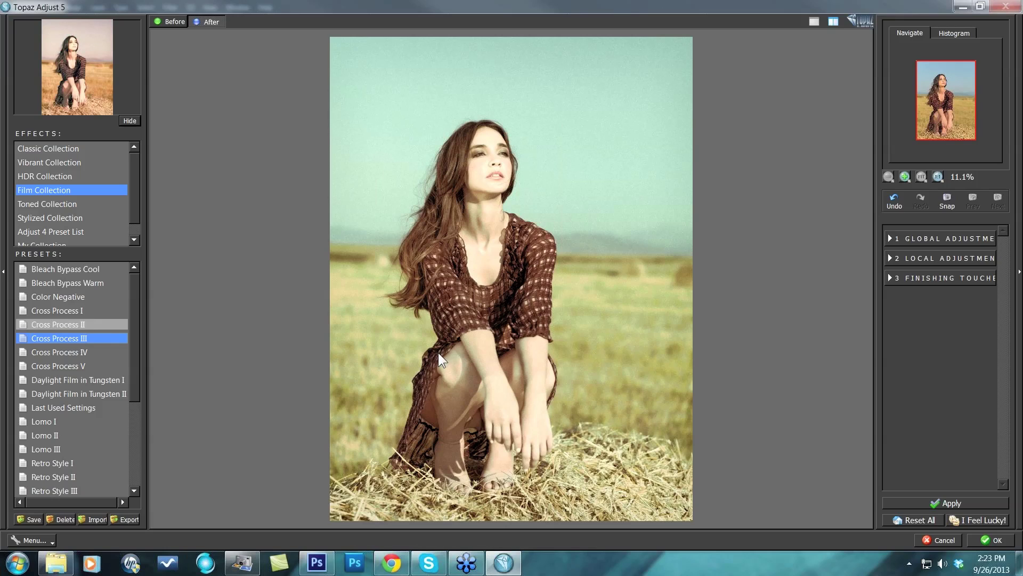
# Set the global Adaptive Exposure amount to 0.72 with 4 regions
pyautogui.click(894, 237)
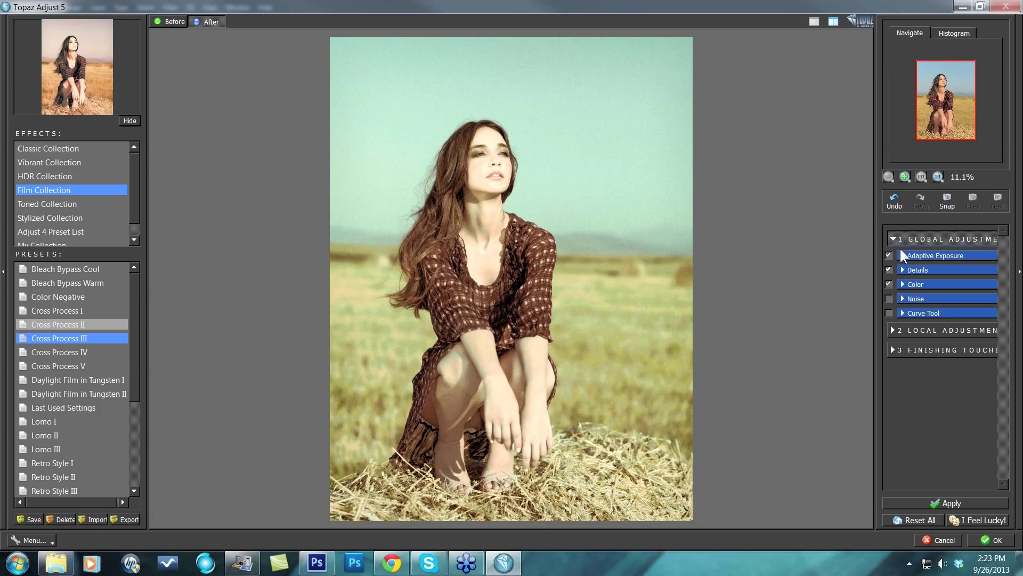
pyautogui.click(904, 256)
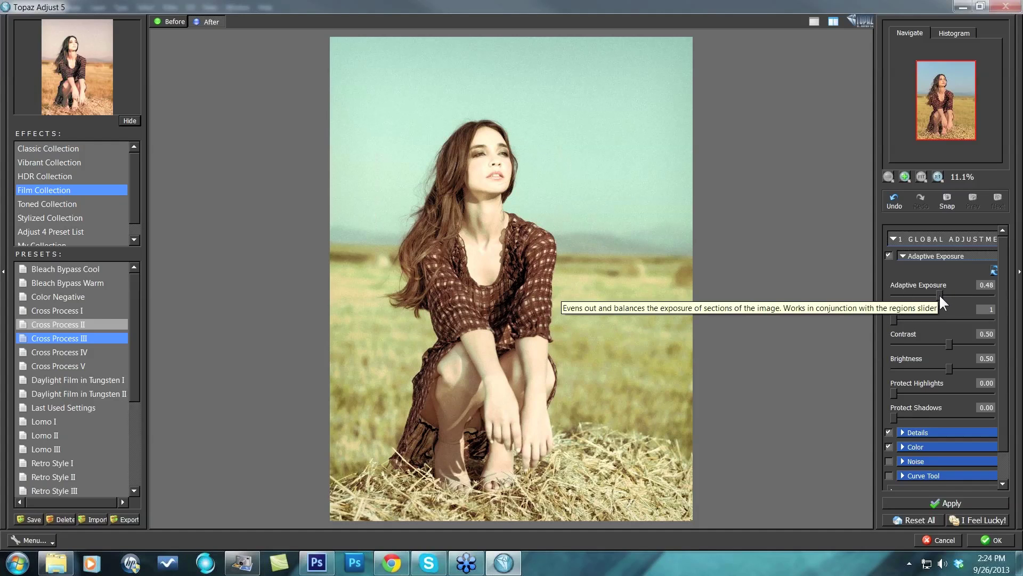
pyautogui.click(962, 293)
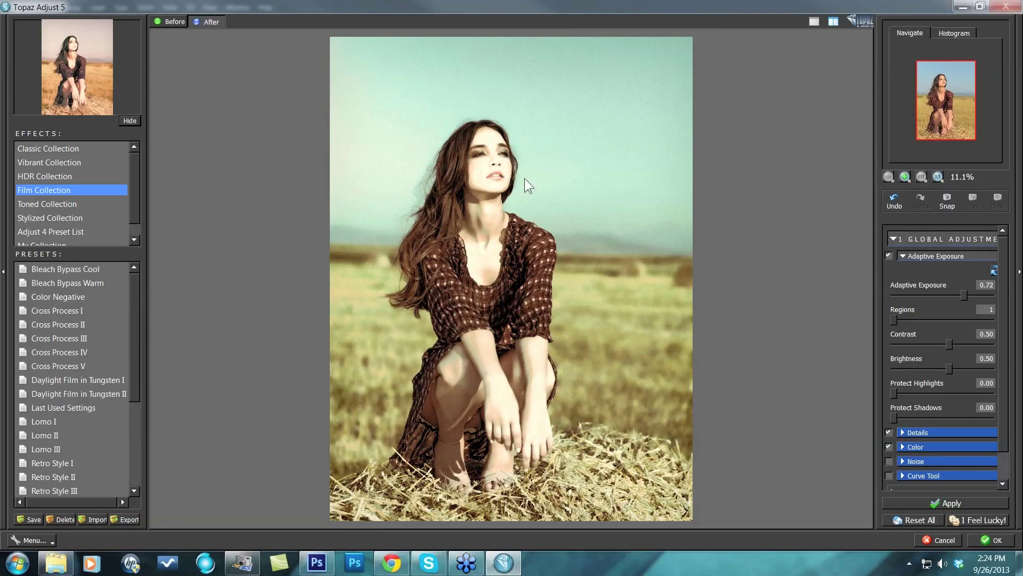
pyautogui.click(900, 316)
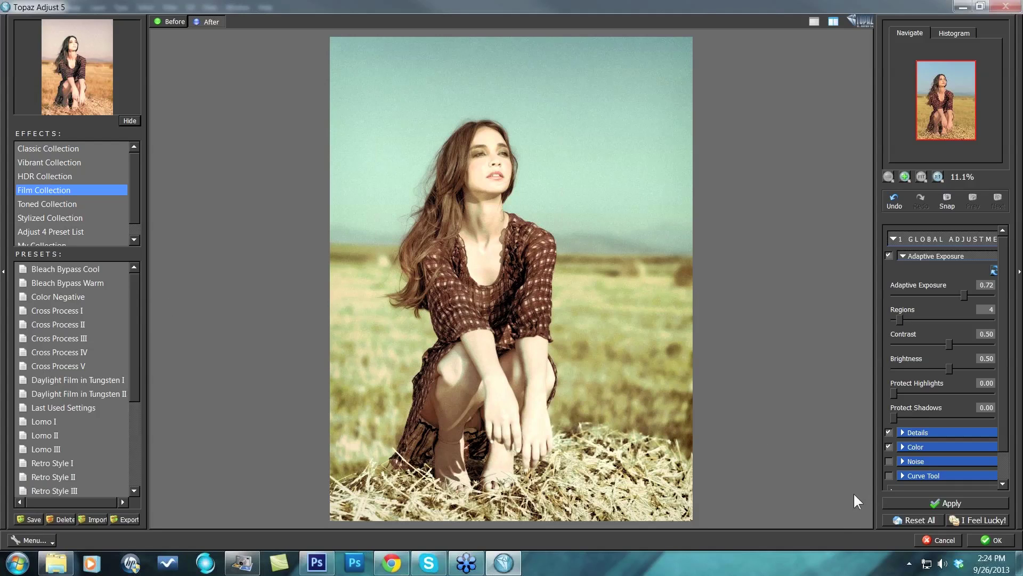
# Reset all filter adjustments on the portrait
pyautogui.click(912, 520)
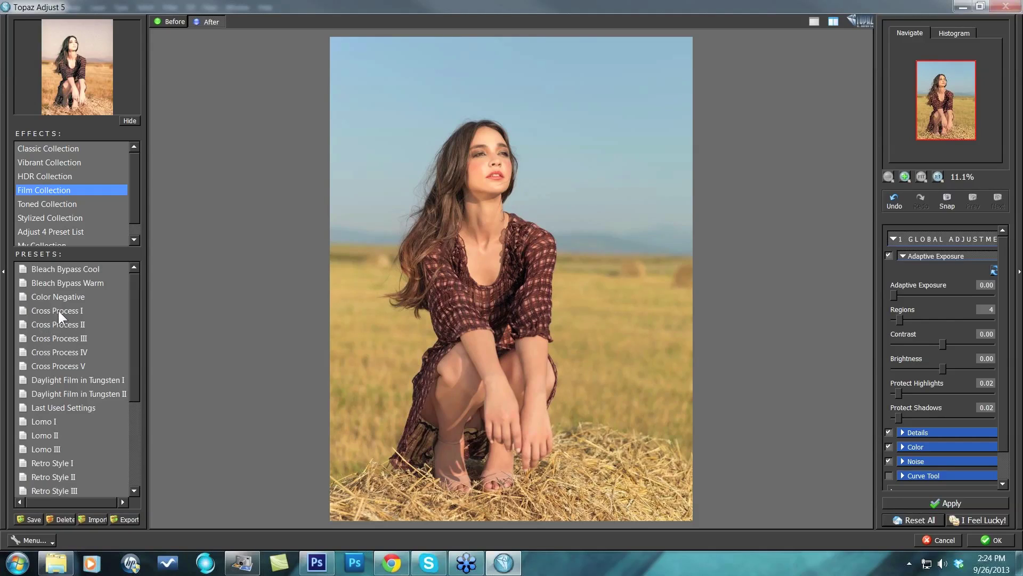
# Apply the Cross Process III film preset and set Adaptive Exposure to 3 regions with Contrast 1.09
pyautogui.click(61, 340)
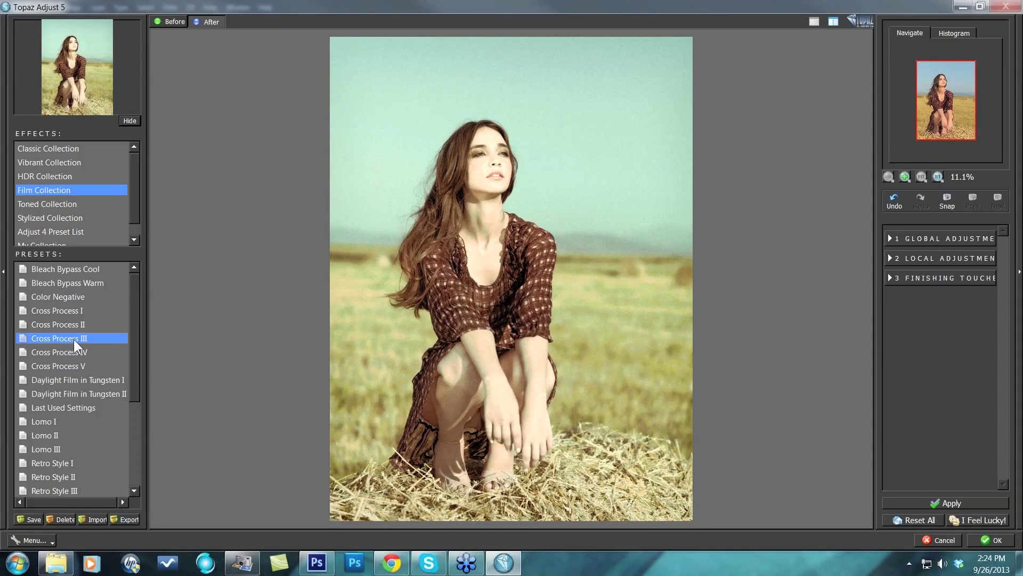
pyautogui.click(47, 338)
pyautogui.click(888, 238)
pyautogui.click(902, 255)
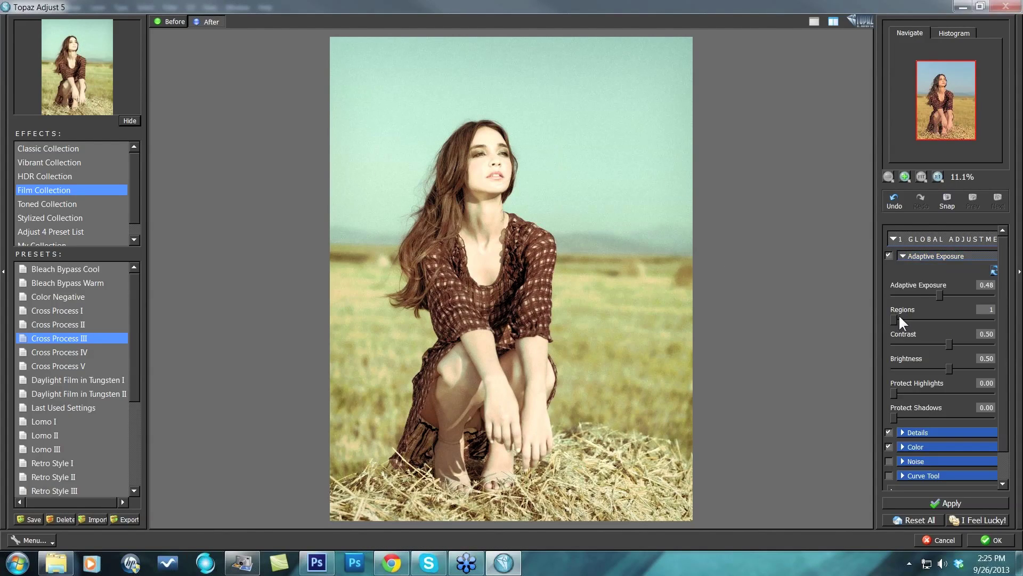
pyautogui.click(897, 318)
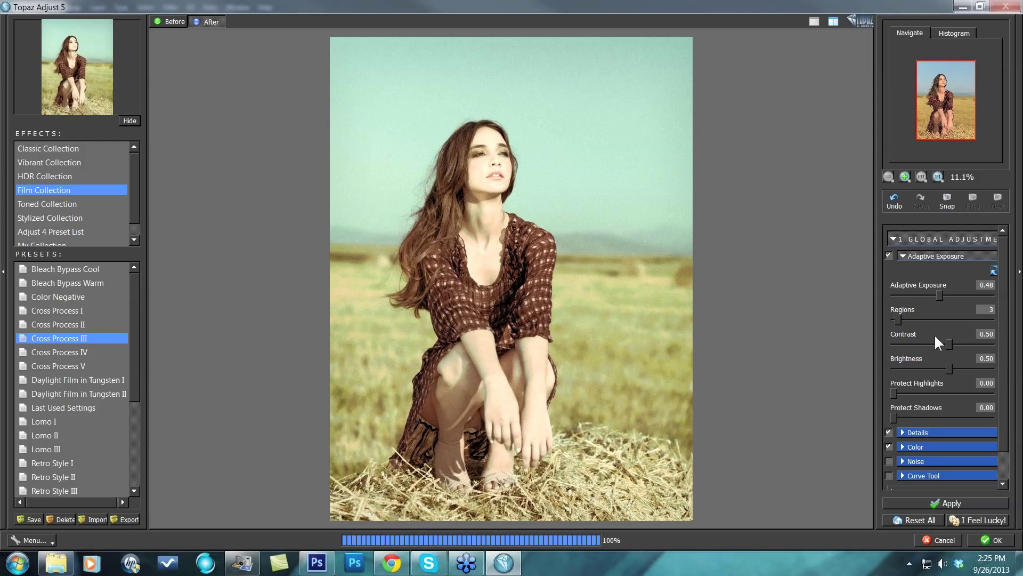
pyautogui.moveTo(954, 345); pyautogui.dragTo(959, 344)
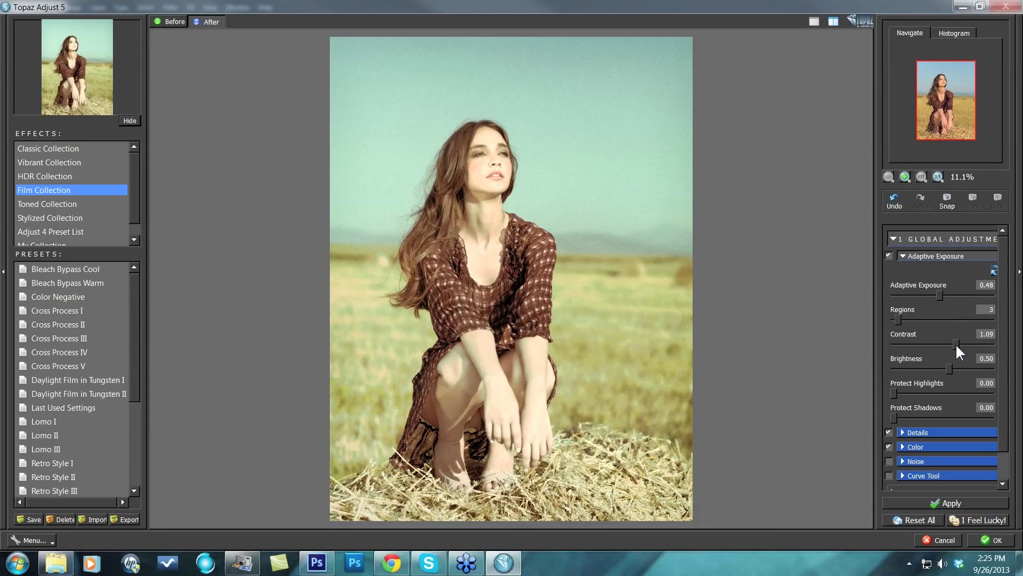
# Raise the Strength of the global Details adjustment slightly
pyautogui.click(907, 433)
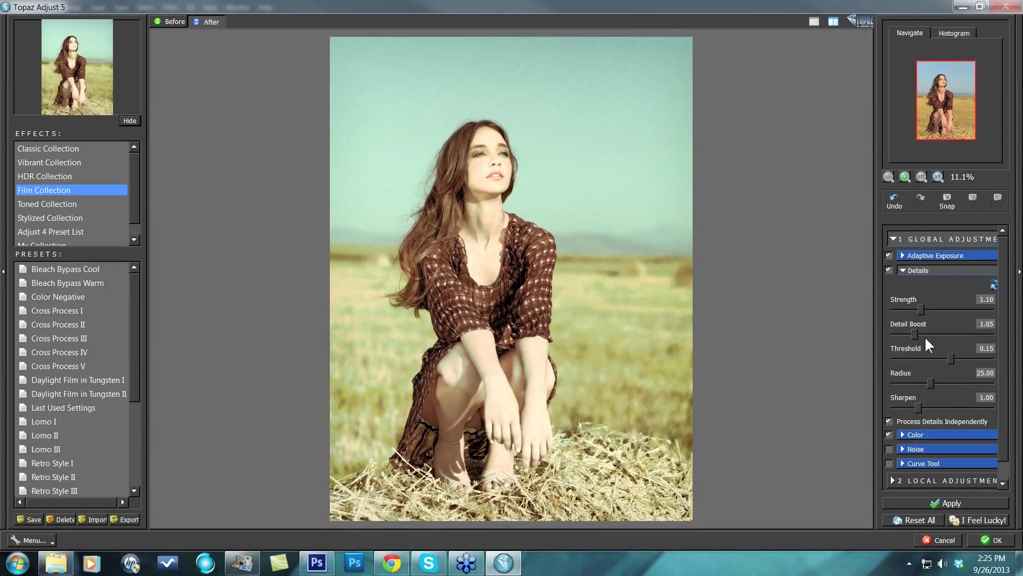
pyautogui.moveTo(920, 308); pyautogui.dragTo(925, 308)
# Turn off Grain in the finishing touches and fine-tune the portrait's Warmth
pyautogui.scroll(-1, 996, 370)
pyautogui.click(893, 480)
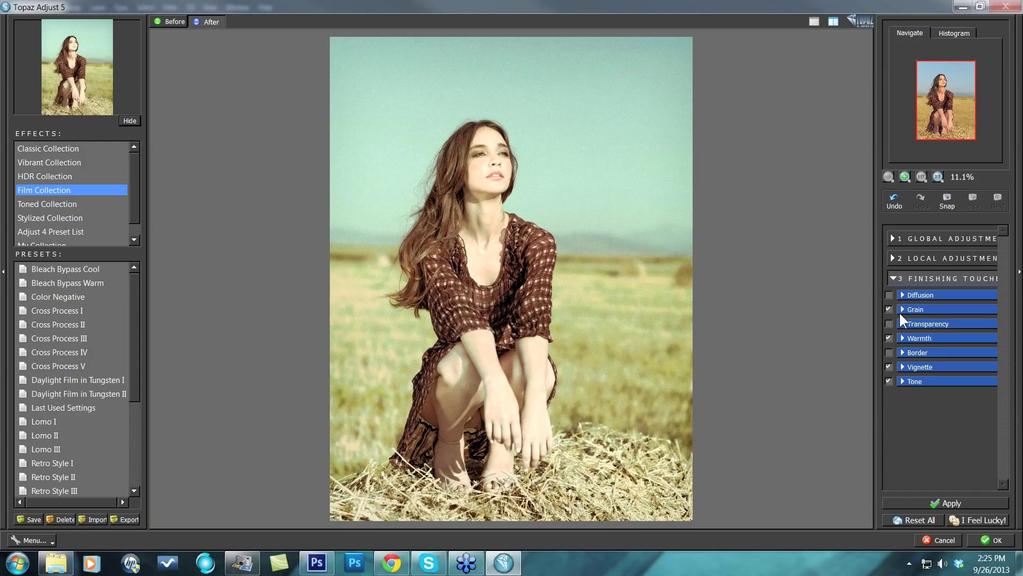
pyautogui.click(888, 309)
pyautogui.click(903, 338)
pyautogui.click(888, 338)
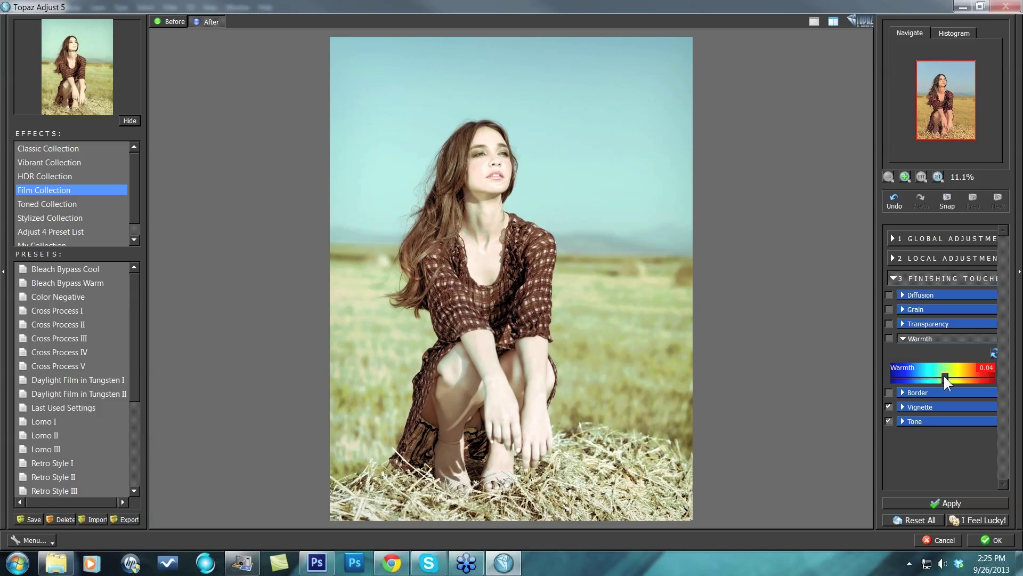
pyautogui.moveTo(939, 374); pyautogui.dragTo(929, 373)
pyautogui.moveTo(931, 377); pyautogui.dragTo(940, 380)
# Set the Tone regions to 13.86 for Color 1, 80.38 for Color 2, 185.7 for Color 3 and 245.3 for Color 4
pyautogui.click(901, 420)
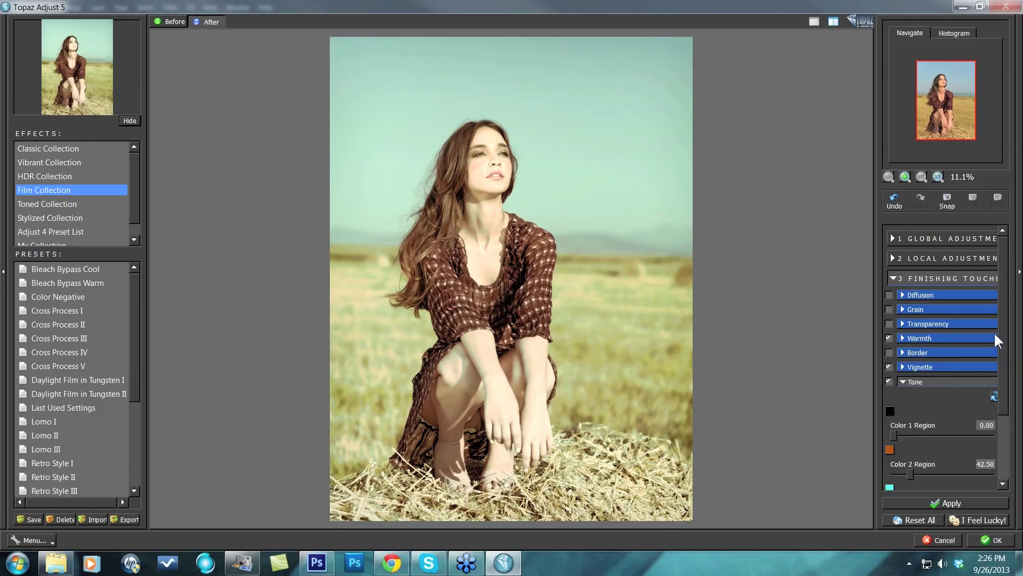
pyautogui.moveTo(1005, 330); pyautogui.dragTo(996, 404)
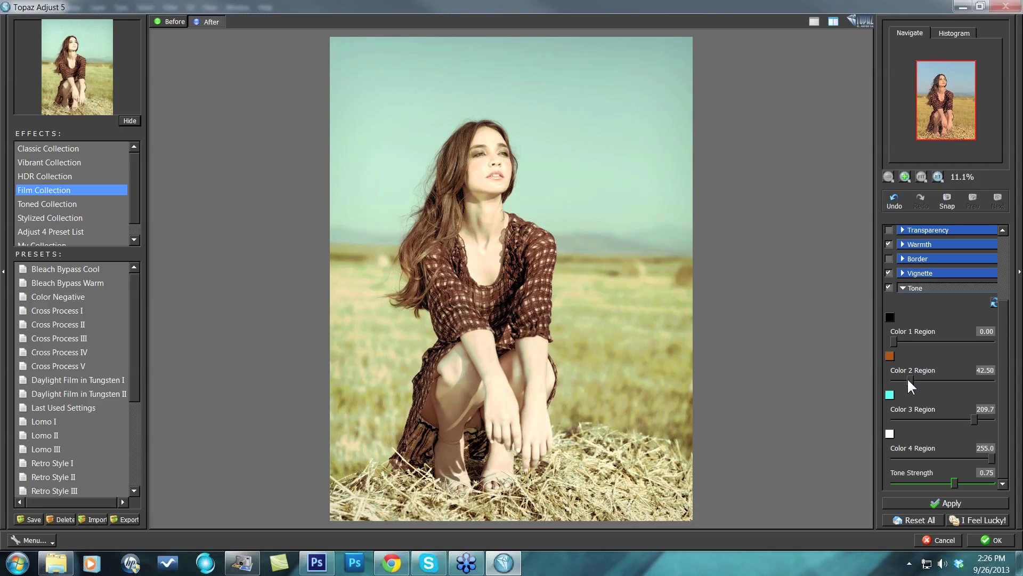
pyautogui.moveTo(910, 379); pyautogui.dragTo(927, 380)
pyautogui.moveTo(974, 419); pyautogui.dragTo(968, 419)
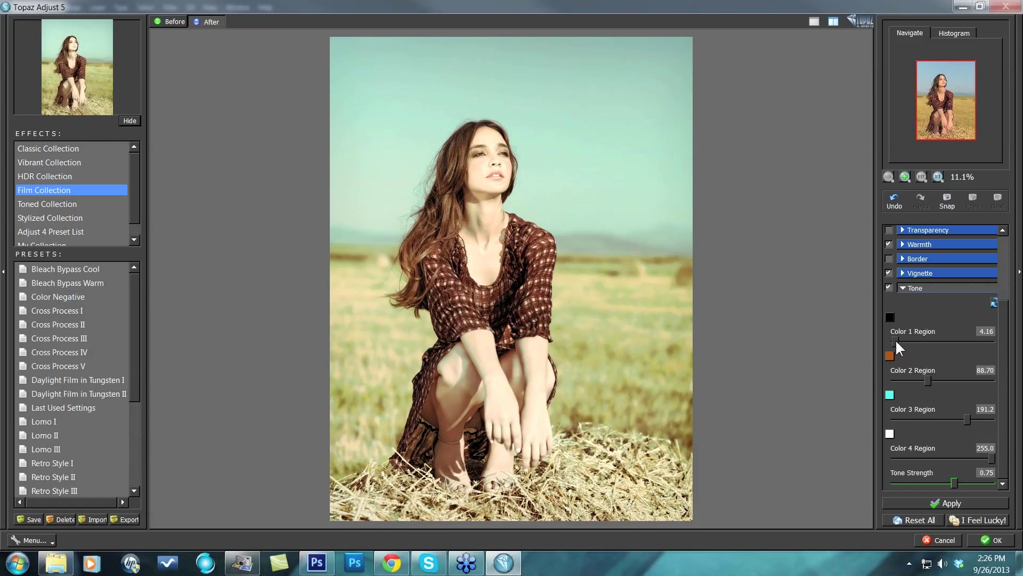
pyautogui.moveTo(894, 341); pyautogui.dragTo(900, 341)
pyautogui.moveTo(991, 458); pyautogui.dragTo(989, 458)
pyautogui.moveTo(967, 419); pyautogui.dragTo(965, 419)
# Try a light blue as the third Tone color on the portrait, and undo the change
pyautogui.click(888, 394)
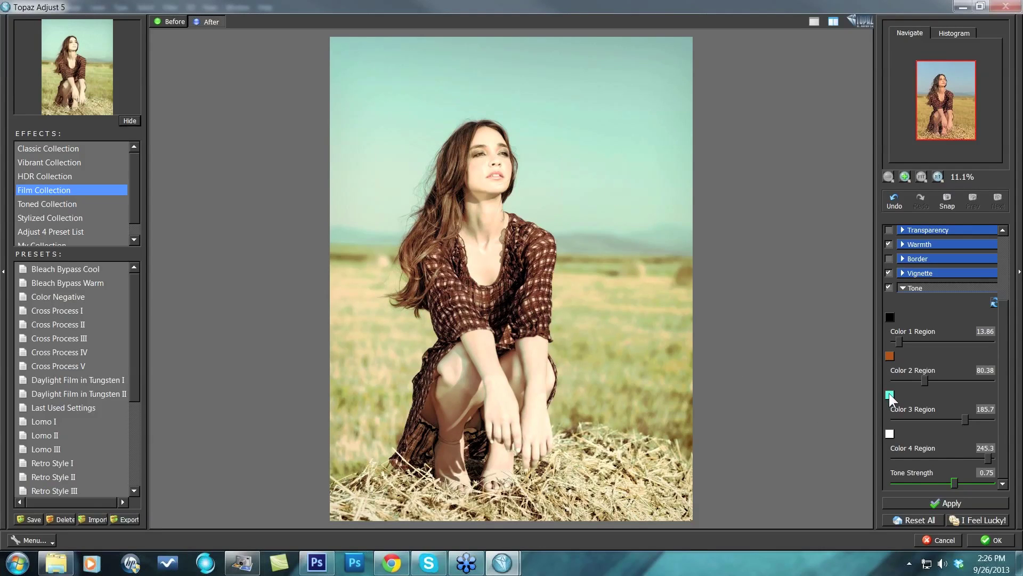
pyautogui.click(549, 216)
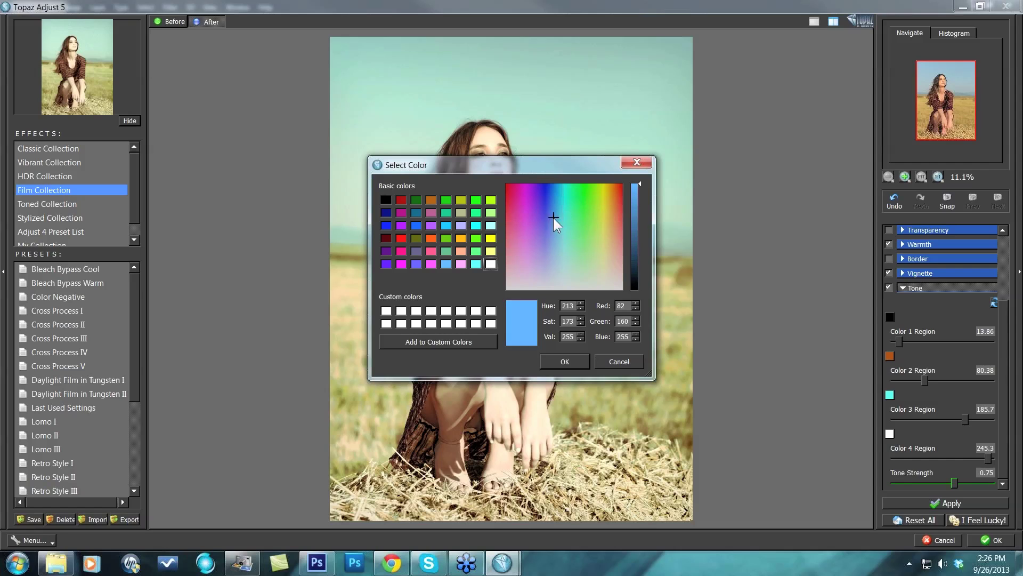
pyautogui.click(565, 361)
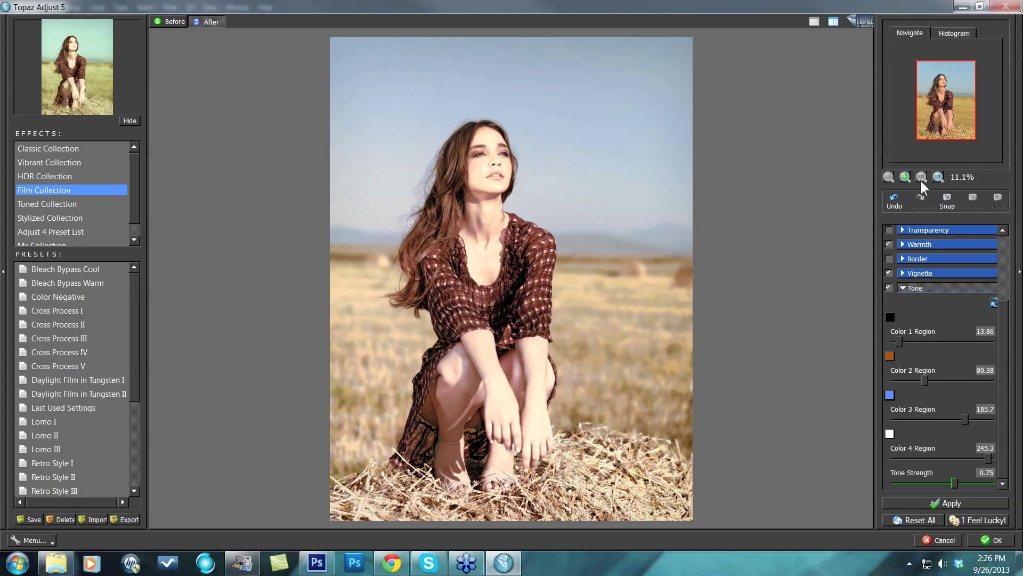
pyautogui.click(893, 198)
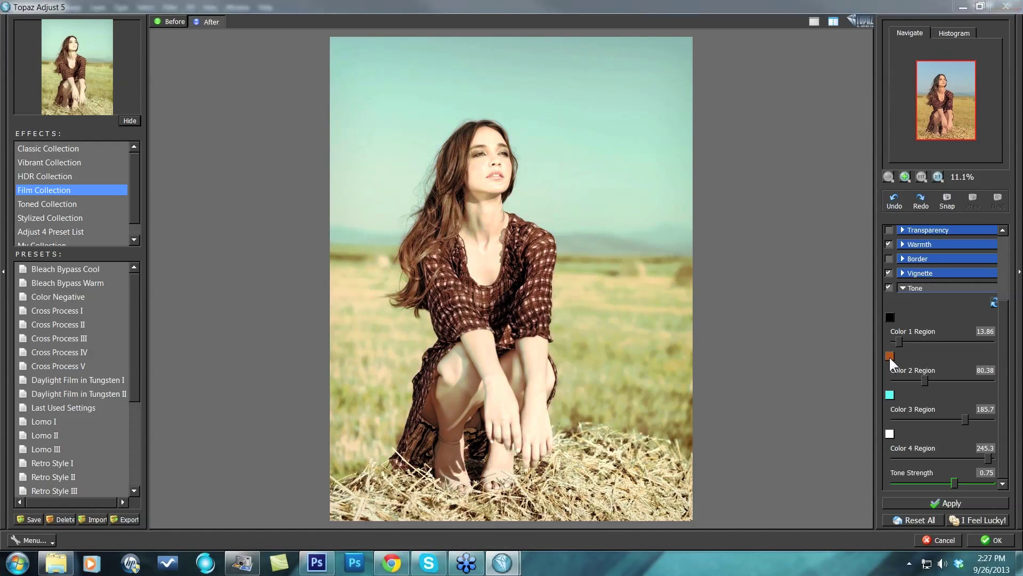
# Set the second Tone color to dark blue (RGB 13, 15, 163) and compare the portrait with and without it
pyautogui.click(889, 356)
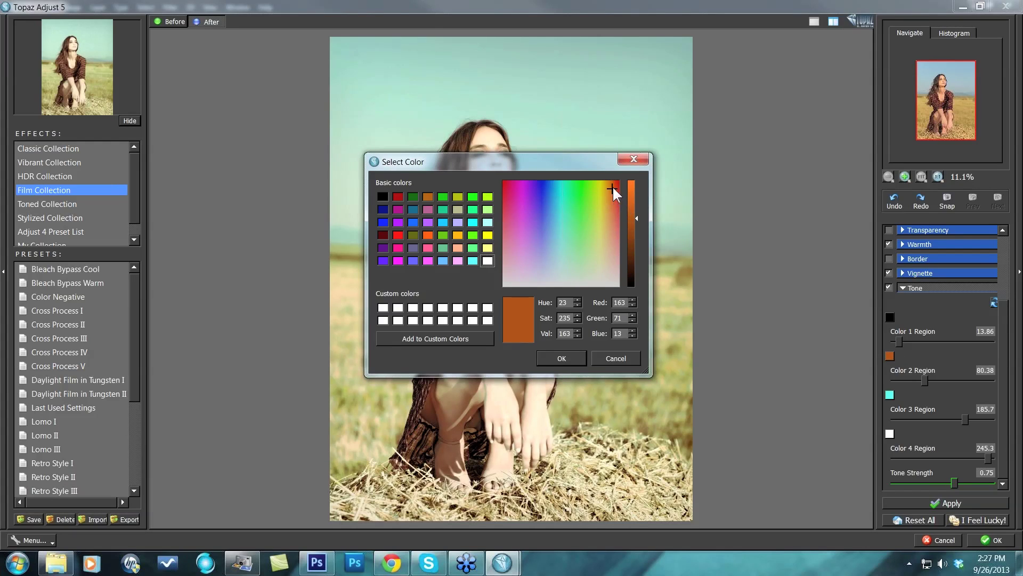
pyautogui.moveTo(612, 186); pyautogui.dragTo(542, 188)
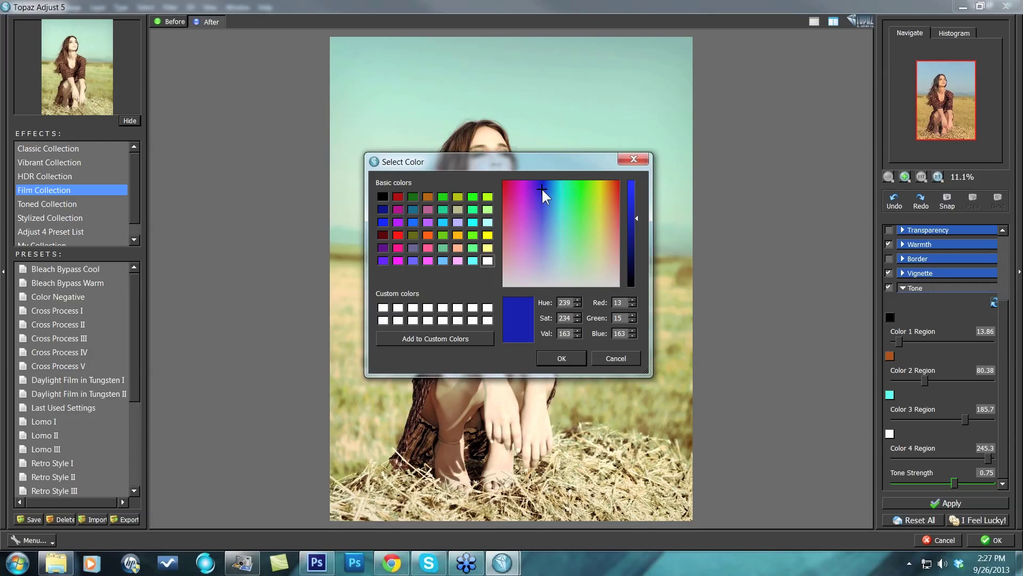
pyautogui.click(560, 358)
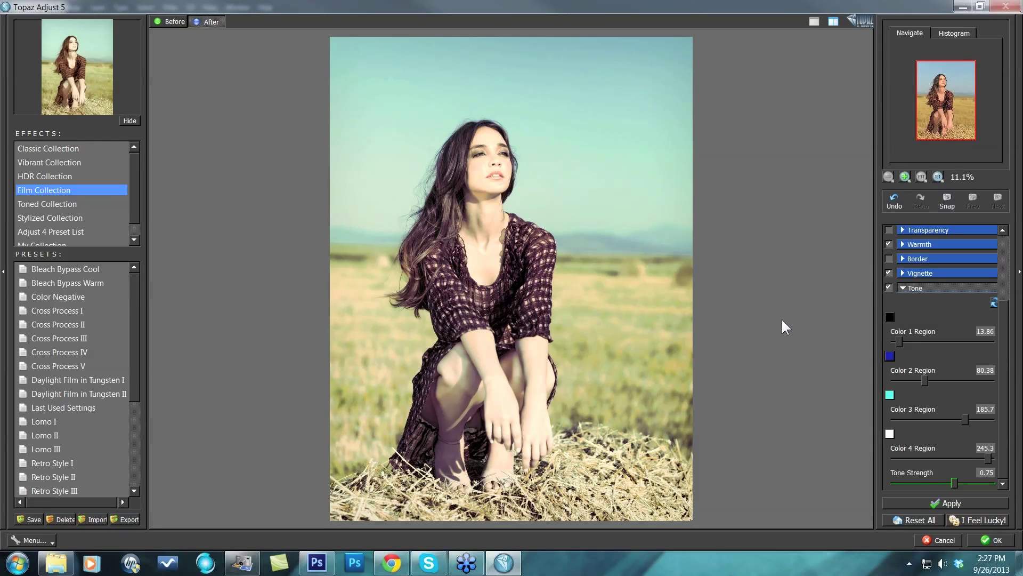
pyautogui.click(895, 199)
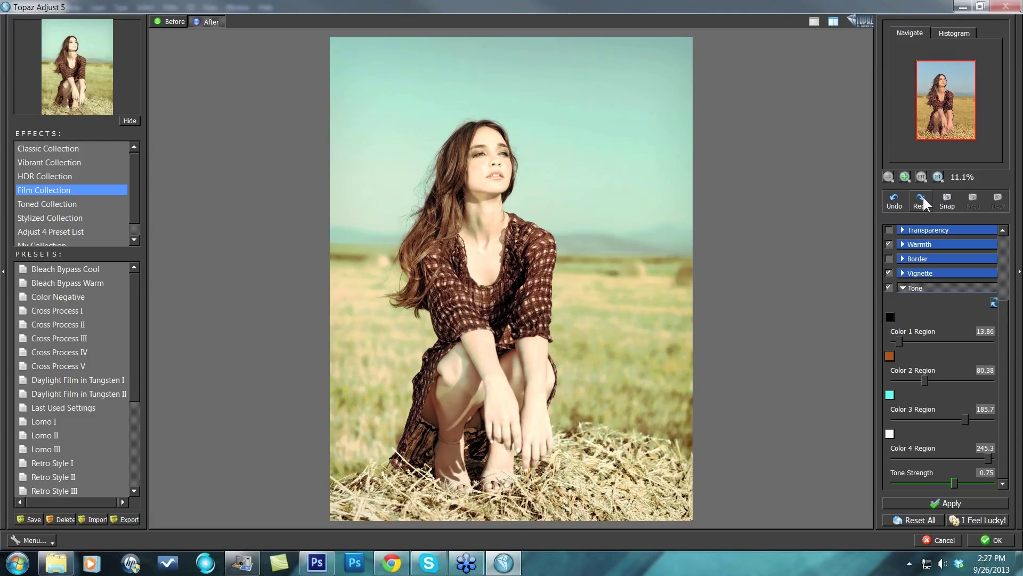
pyautogui.click(922, 196)
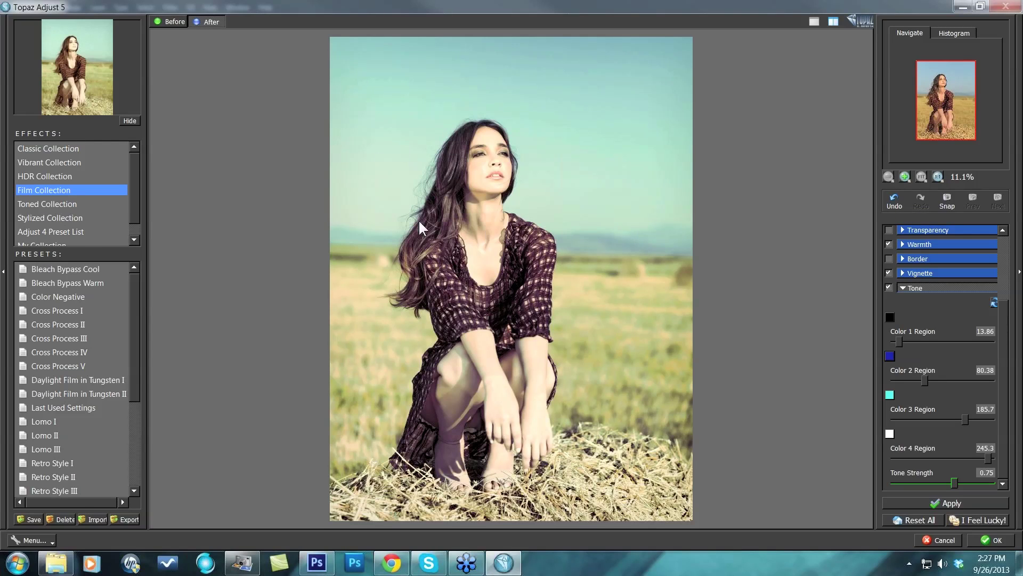
# Set the first Tone color to a near-black navy (RGB 5, 0, 47) and its region to 26.33
pyautogui.click(891, 316)
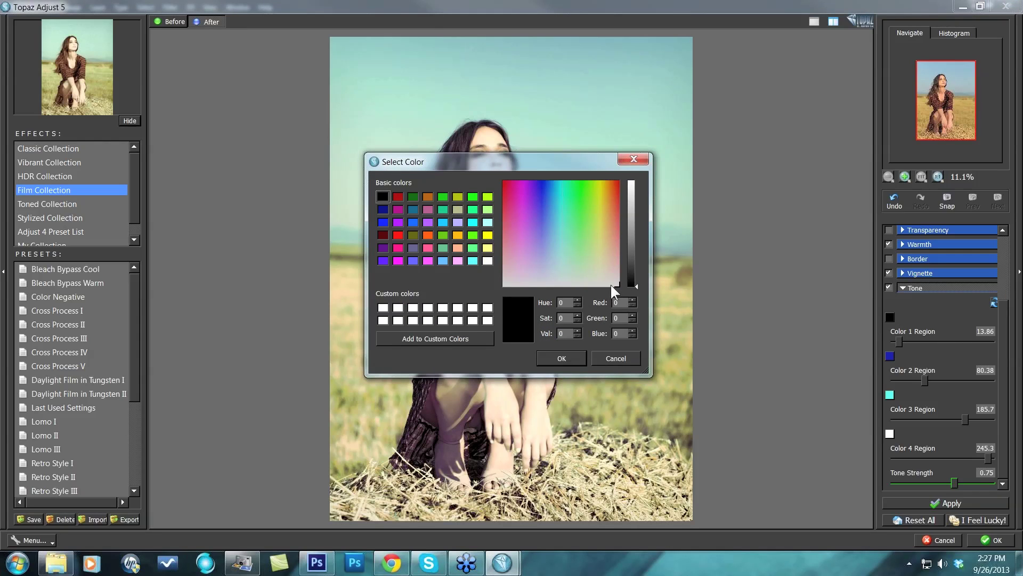
pyautogui.moveTo(617, 284); pyautogui.dragTo(539, 182)
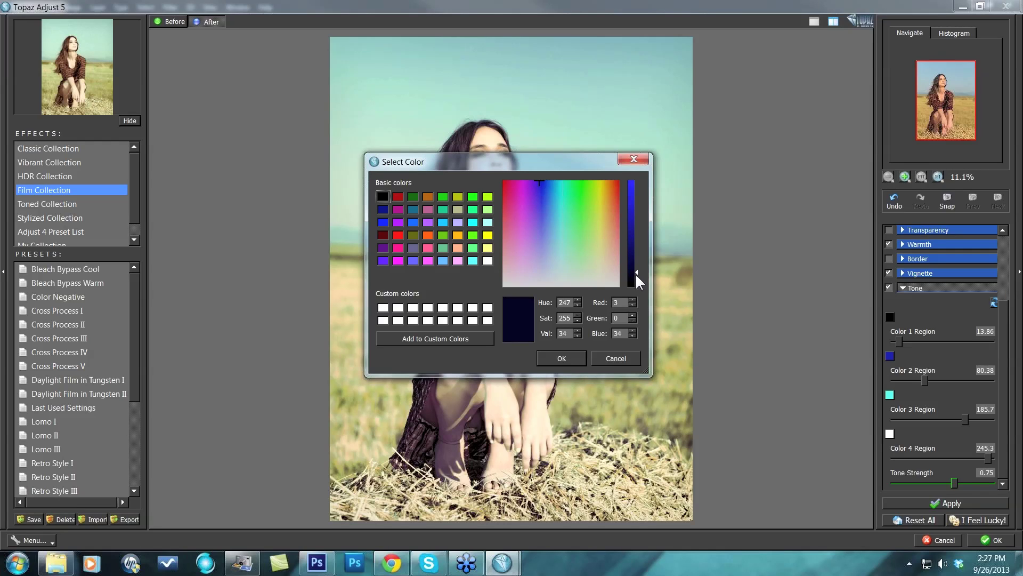
pyautogui.moveTo(635, 272); pyautogui.dragTo(635, 267)
pyautogui.click(560, 357)
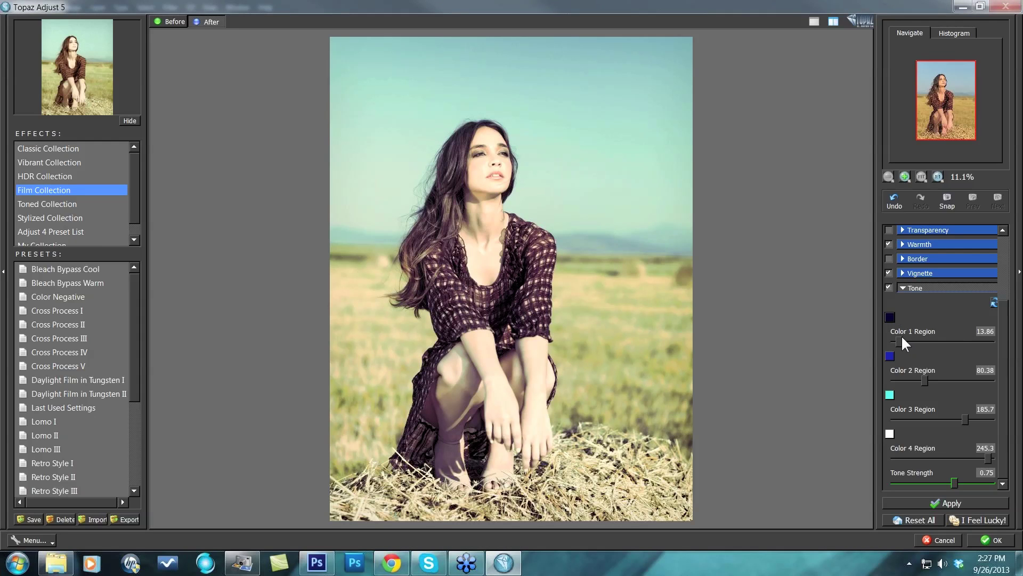
pyautogui.moveTo(900, 335); pyautogui.dragTo(903, 337)
# Brighten the first Tone color to dark blue (RGB 10, 0, 106)
pyautogui.click(890, 317)
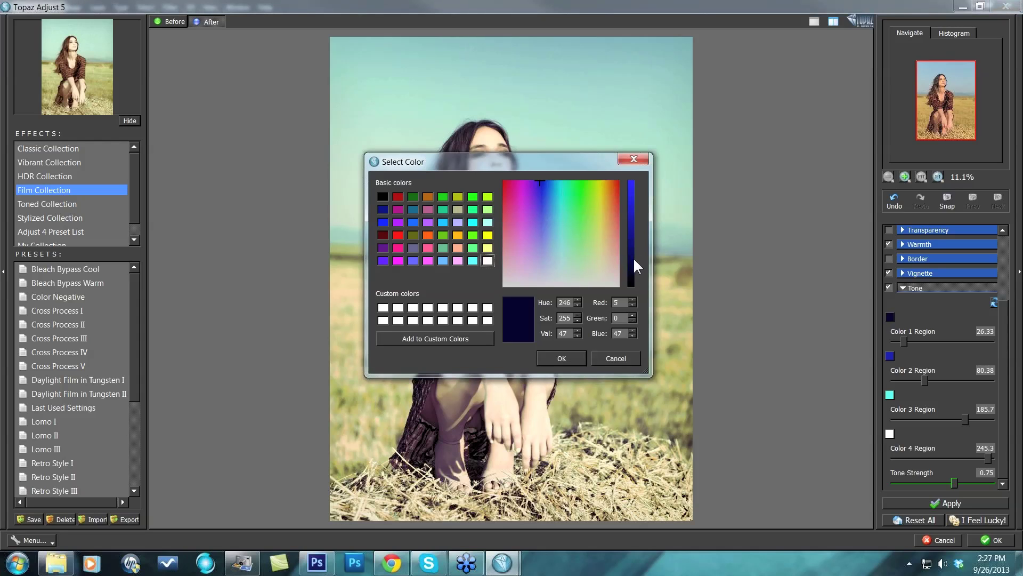
pyautogui.moveTo(633, 257); pyautogui.dragTo(631, 241)
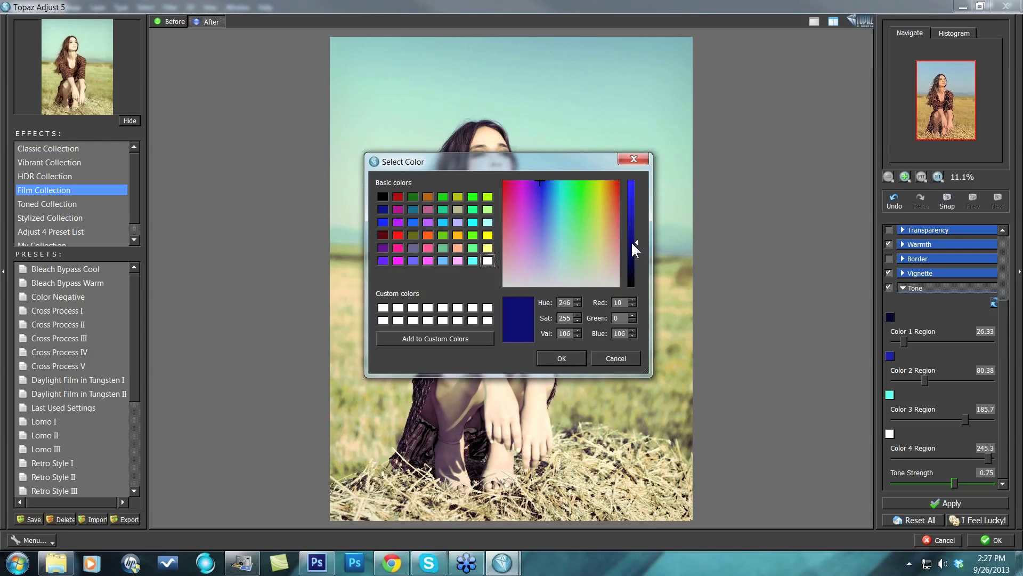
pyautogui.click(561, 352)
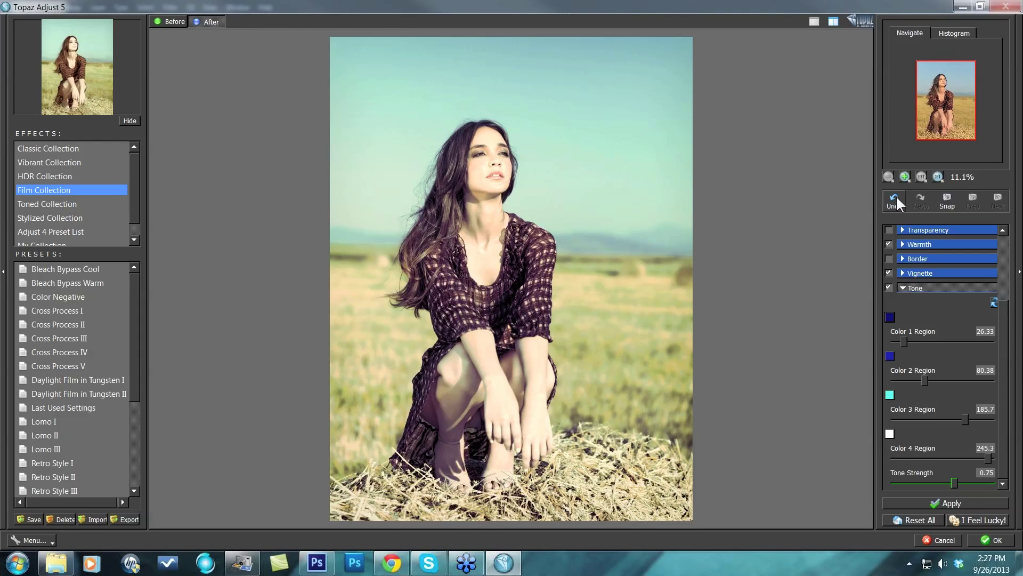
# Compare the latest Tone changes by undoing and redoing them, and reduce Tone Strength to 0.61
pyautogui.click(895, 196)
pyautogui.click(894, 196)
pyautogui.click(917, 196)
pyautogui.click(916, 196)
pyautogui.moveTo(954, 482); pyautogui.dragTo(942, 481)
pyautogui.moveTo(939, 478); pyautogui.dragTo(932, 476)
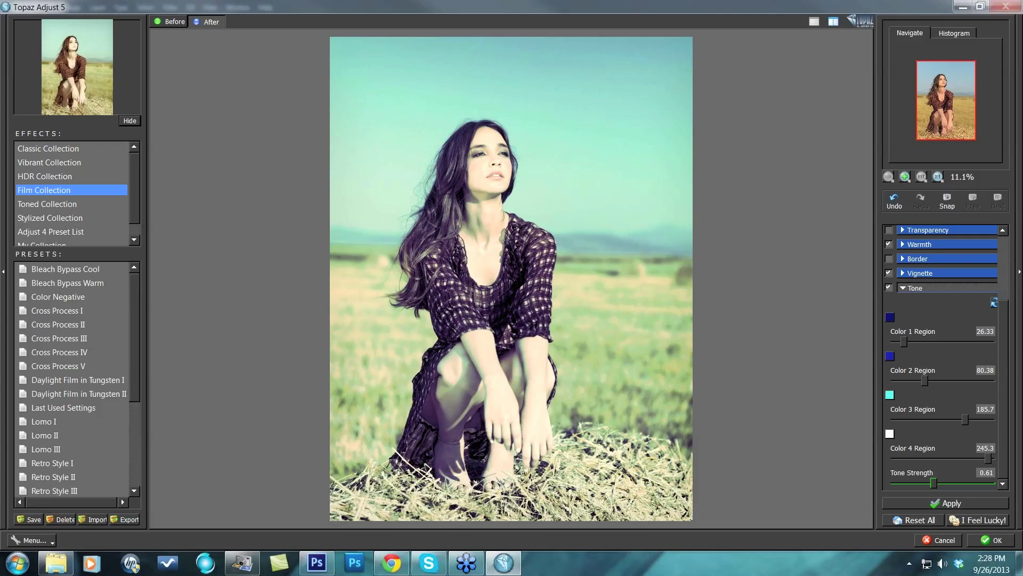
# Try 6 and 11 Adaptive Exposure regions on the portrait, and return Regions to 3
pyautogui.scroll(5, 940, 346)
pyautogui.click(901, 255)
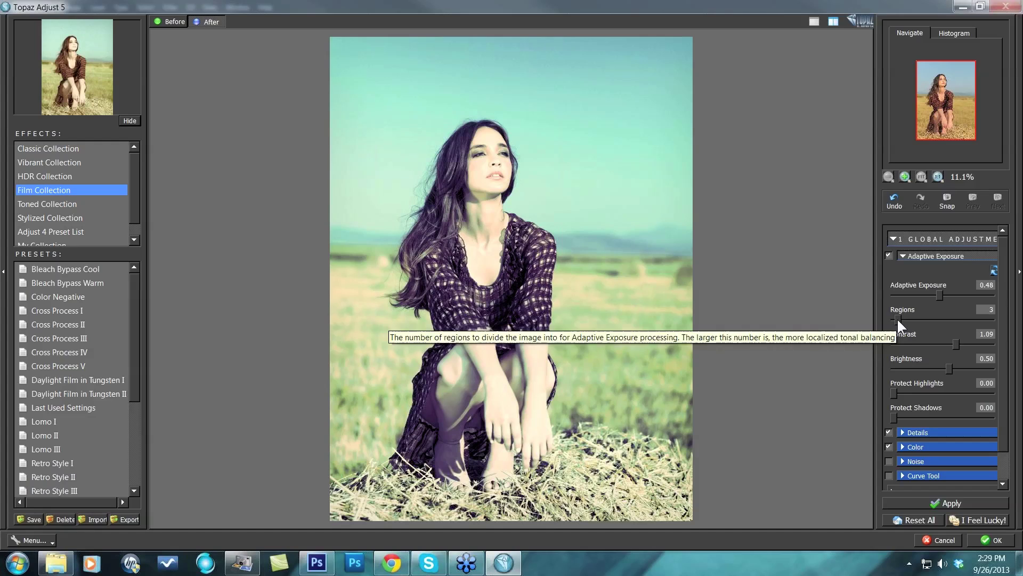
pyautogui.moveTo(897, 317); pyautogui.dragTo(903, 318)
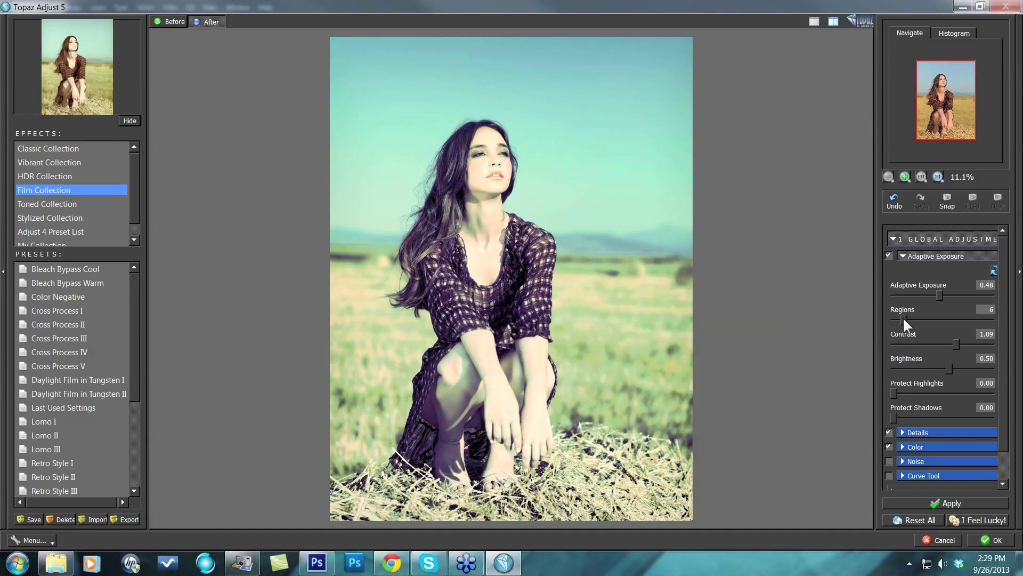
pyautogui.moveTo(906, 318); pyautogui.dragTo(914, 319)
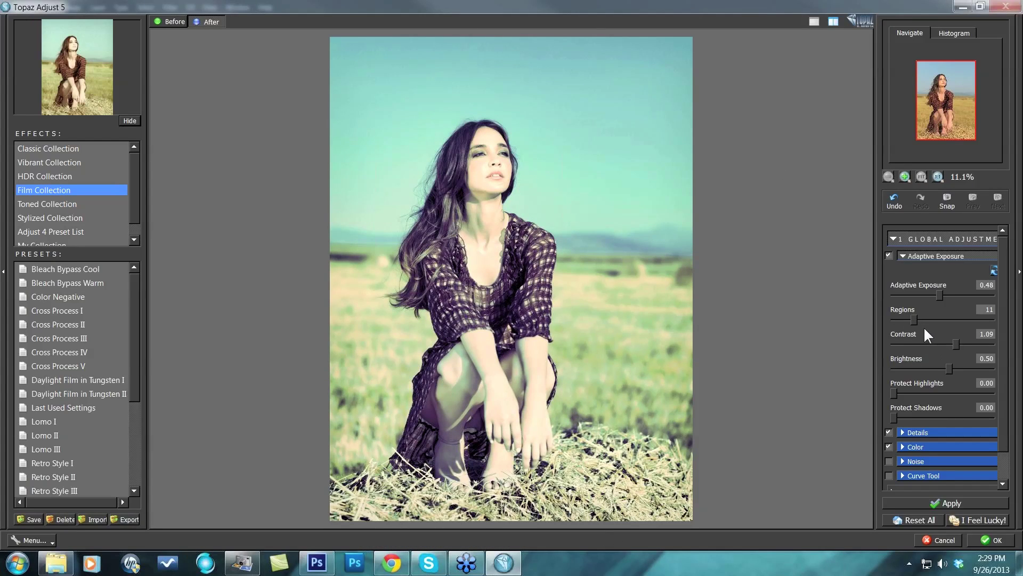
pyautogui.moveTo(914, 319); pyautogui.dragTo(897, 315)
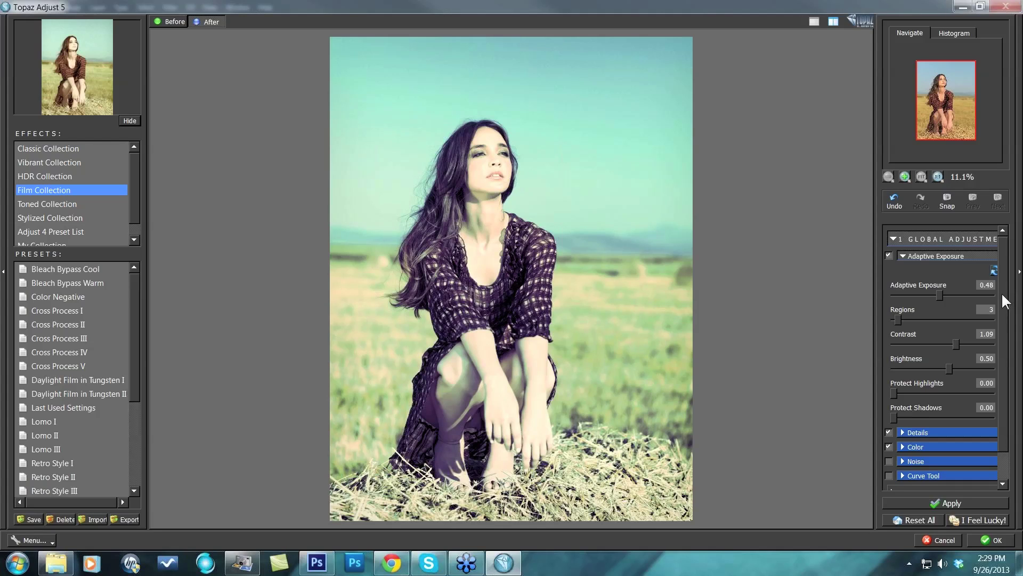
# Set the Tone finishing touch's Color 1 Region to 0.00 and Color 2 Region to 41.58
pyautogui.scroll(-1, 999, 326)
pyautogui.scroll(-1, 1000, 326)
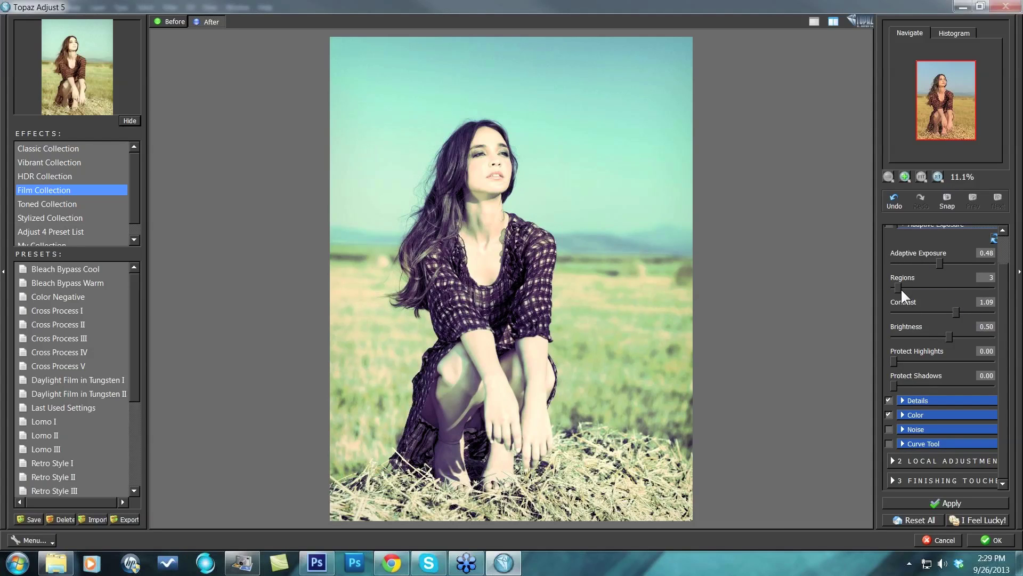
pyautogui.click(895, 480)
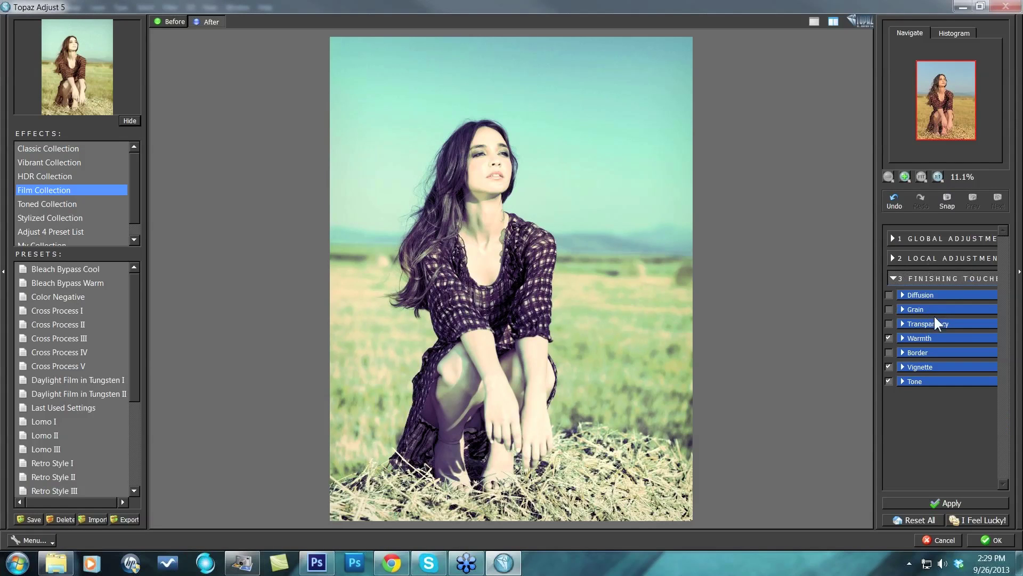
pyautogui.click(901, 380)
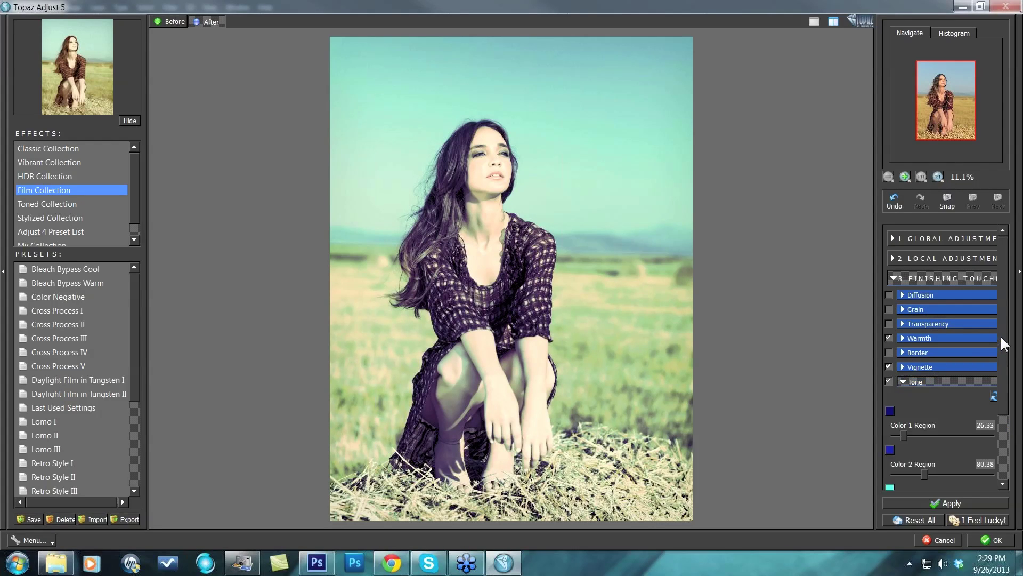
pyautogui.scroll(-3, 1000, 341)
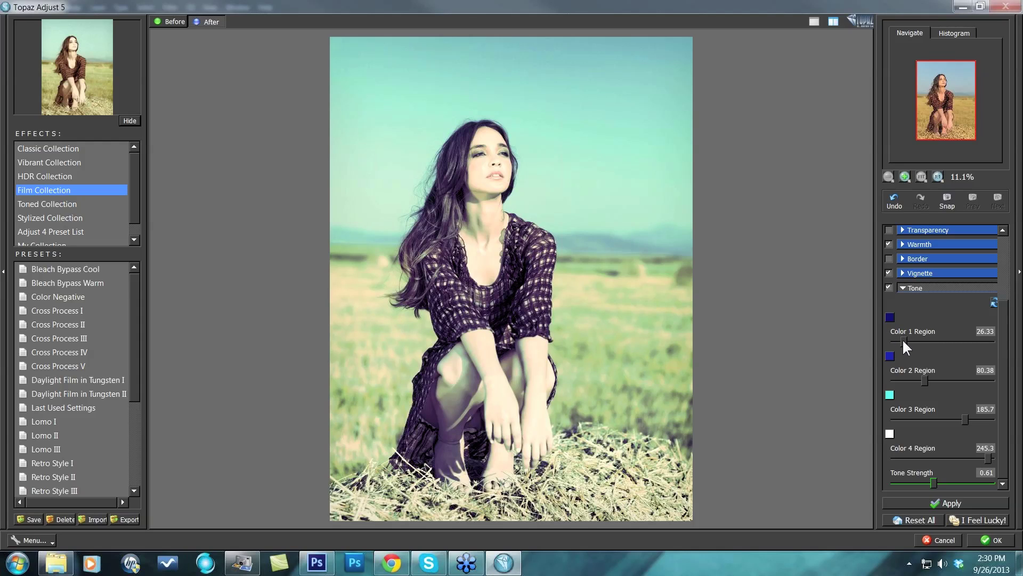
pyautogui.moveTo(903, 337); pyautogui.dragTo(892, 336)
pyautogui.moveTo(925, 380)
pyautogui.mouseDown()
pyautogui.moveTo(941, 379)
pyautogui.moveTo(905, 377)
pyautogui.moveTo(913, 385)
pyautogui.mouseUp()
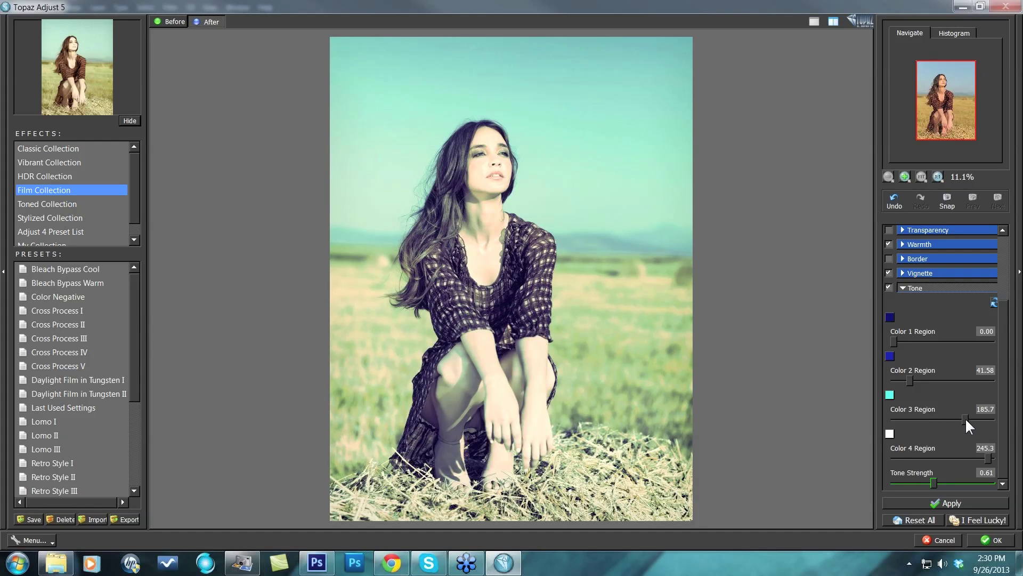
# Try reversed Tone regions of 255.0, 169.0, 78.99 and 0.00 for Colors 1 to 4, with Tone Strength at 0.35
pyautogui.moveTo(965, 417); pyautogui.dragTo(970, 415)
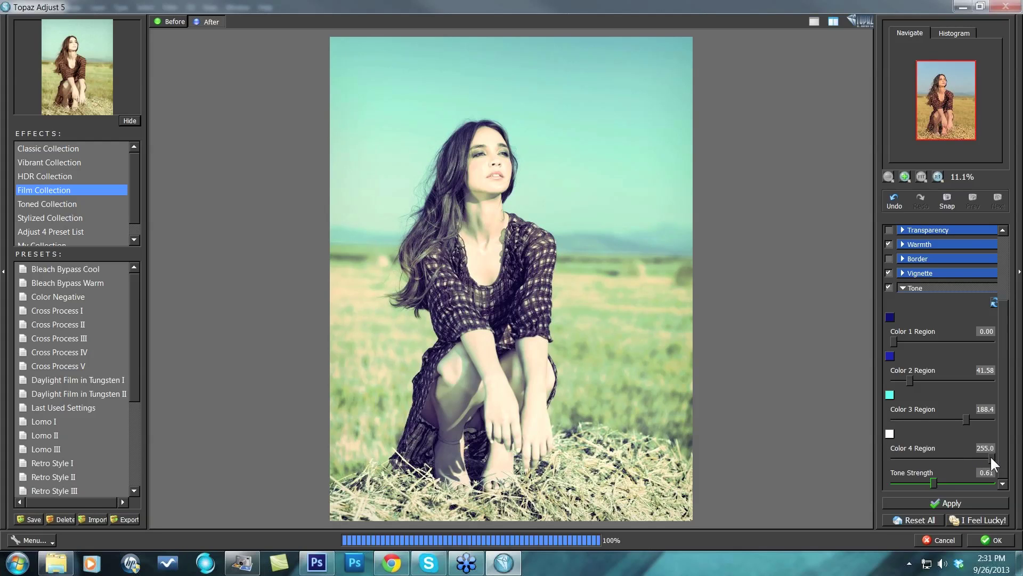
pyautogui.moveTo(990, 457); pyautogui.dragTo(894, 458)
pyautogui.moveTo(895, 341); pyautogui.dragTo(994, 341)
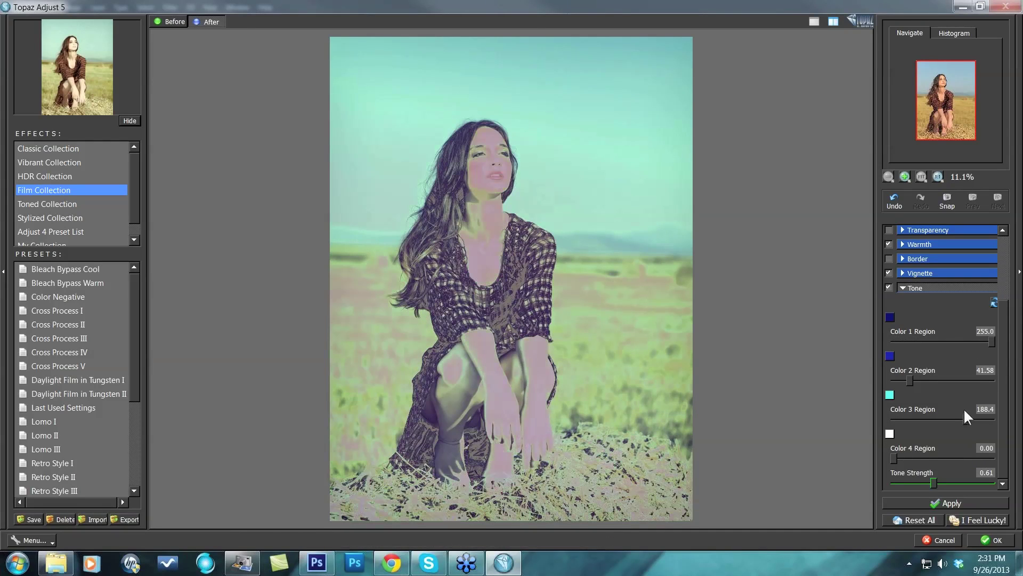
pyautogui.moveTo(938, 420); pyautogui.dragTo(924, 420)
pyautogui.moveTo(909, 380); pyautogui.dragTo(958, 380)
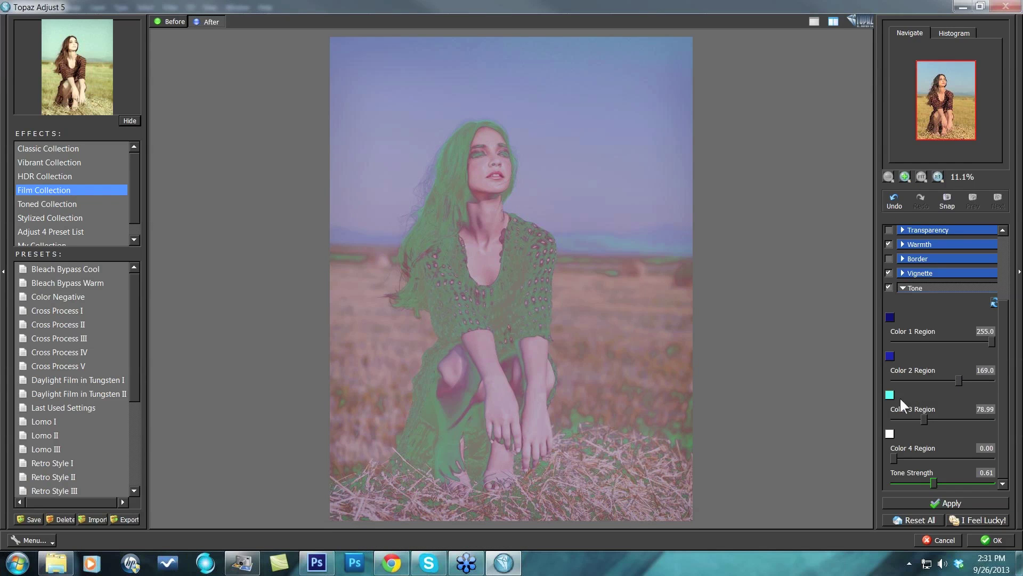
pyautogui.moveTo(933, 483); pyautogui.dragTo(790, 453)
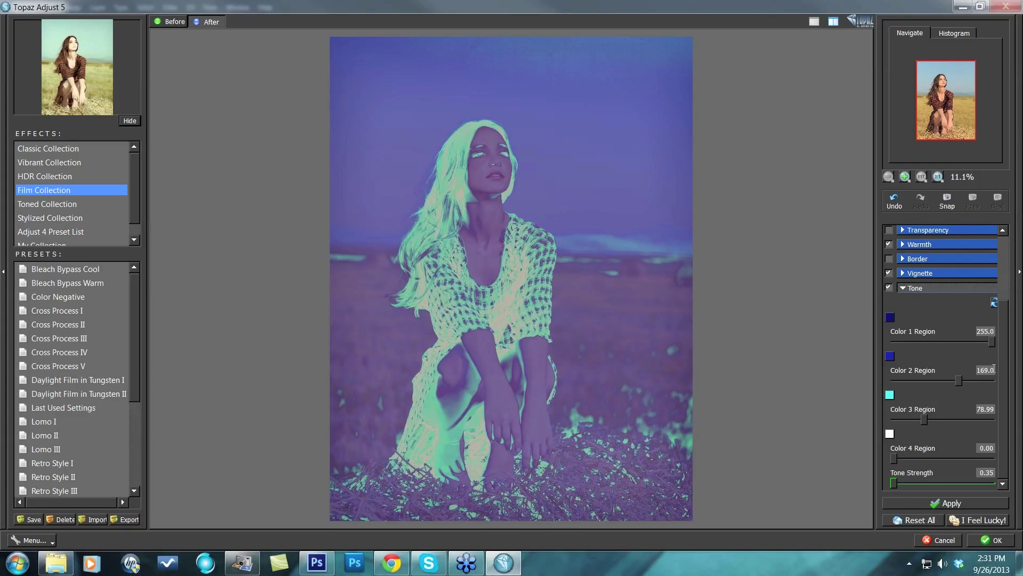
# Set the Tone regions of Colors 1 to 4 to 0.00, 59.59, 181.5 and 255.0, and Tone Strength to 0.77
pyautogui.moveTo(992, 341); pyautogui.dragTo(783, 346)
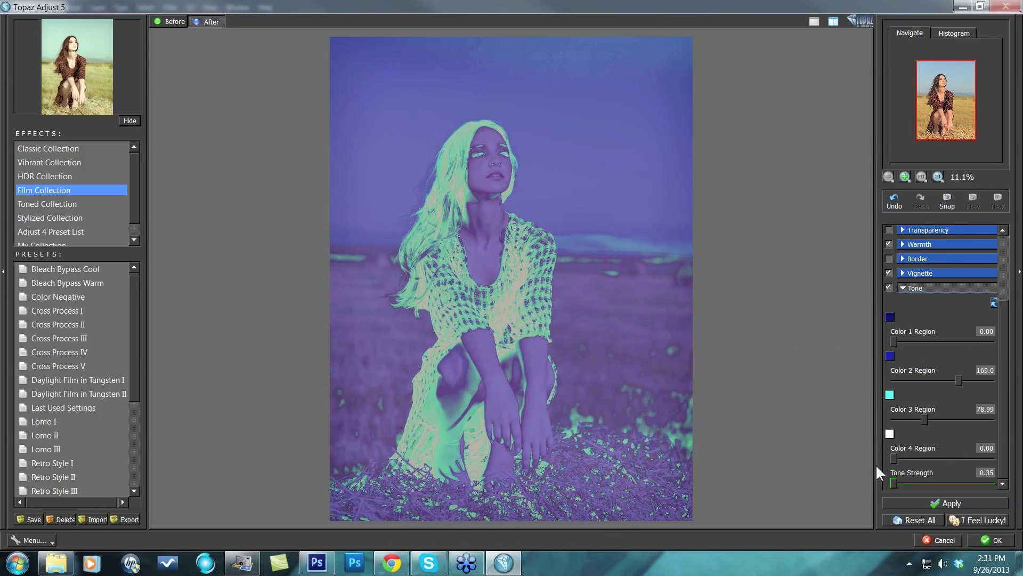
pyautogui.moveTo(896, 457); pyautogui.dragTo(992, 458)
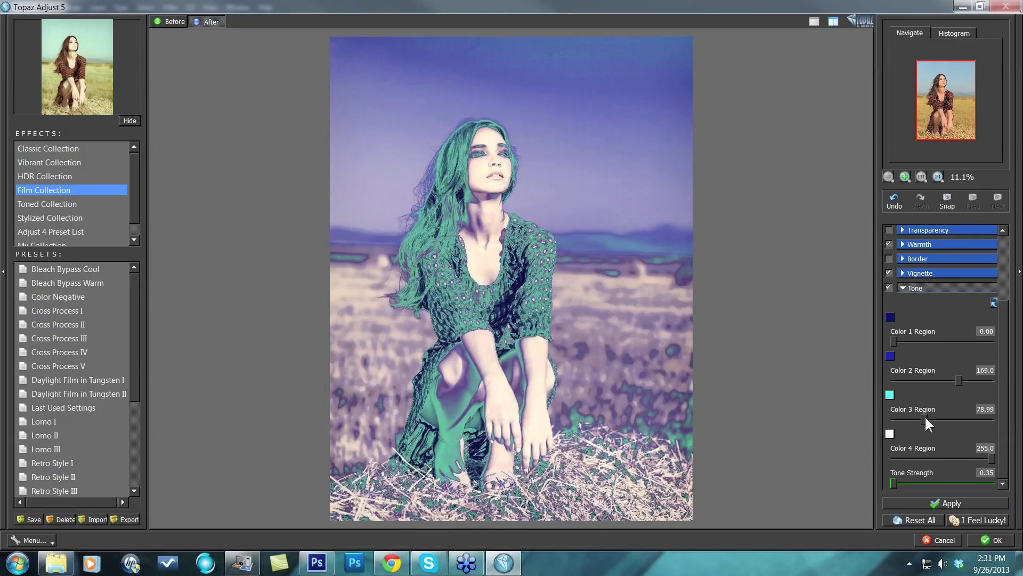
pyautogui.moveTo(925, 416); pyautogui.dragTo(965, 417)
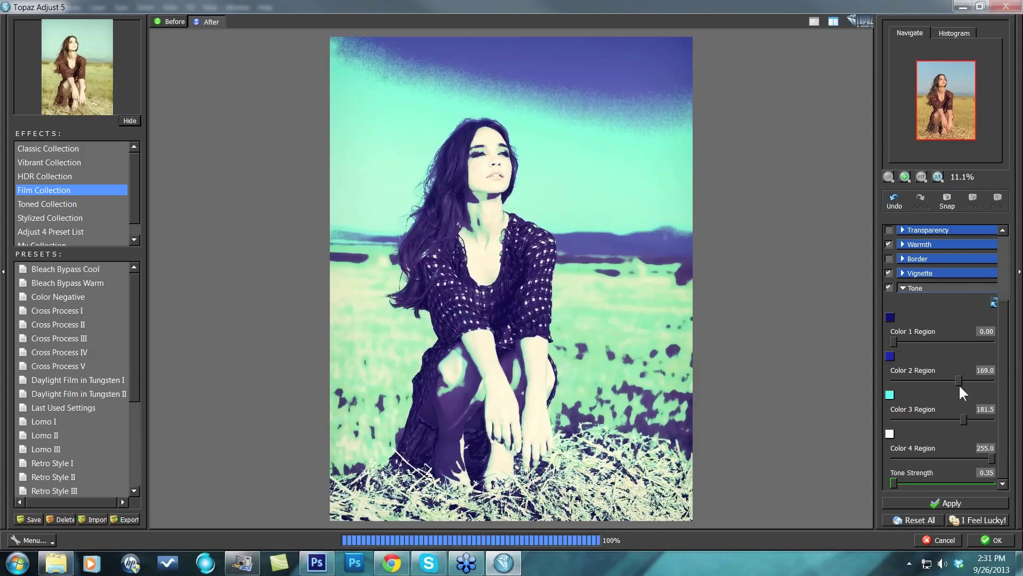
pyautogui.moveTo(959, 381); pyautogui.dragTo(917, 378)
pyautogui.moveTo(895, 483); pyautogui.dragTo(905, 483)
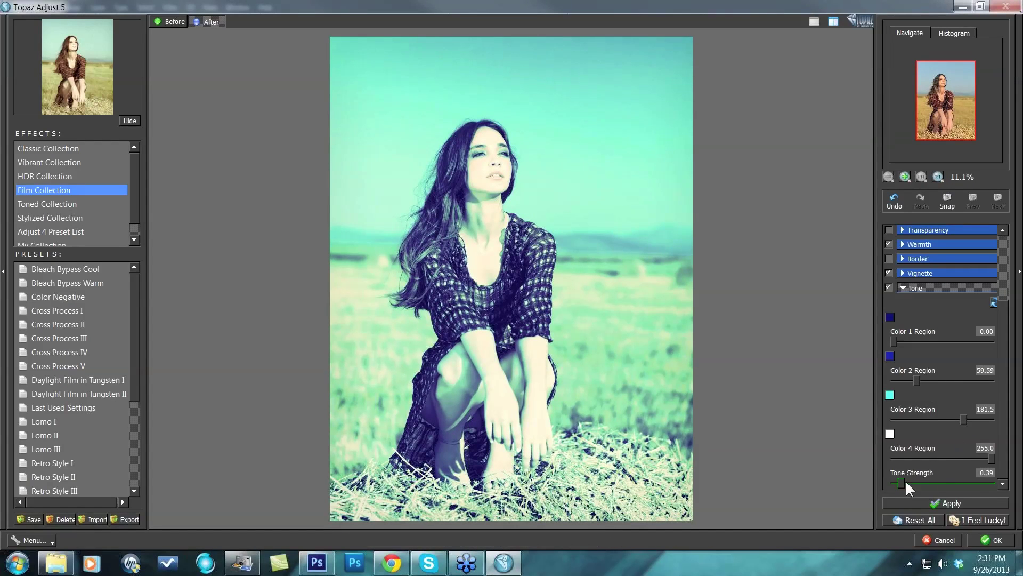
pyautogui.moveTo(968, 480); pyautogui.dragTo(958, 479)
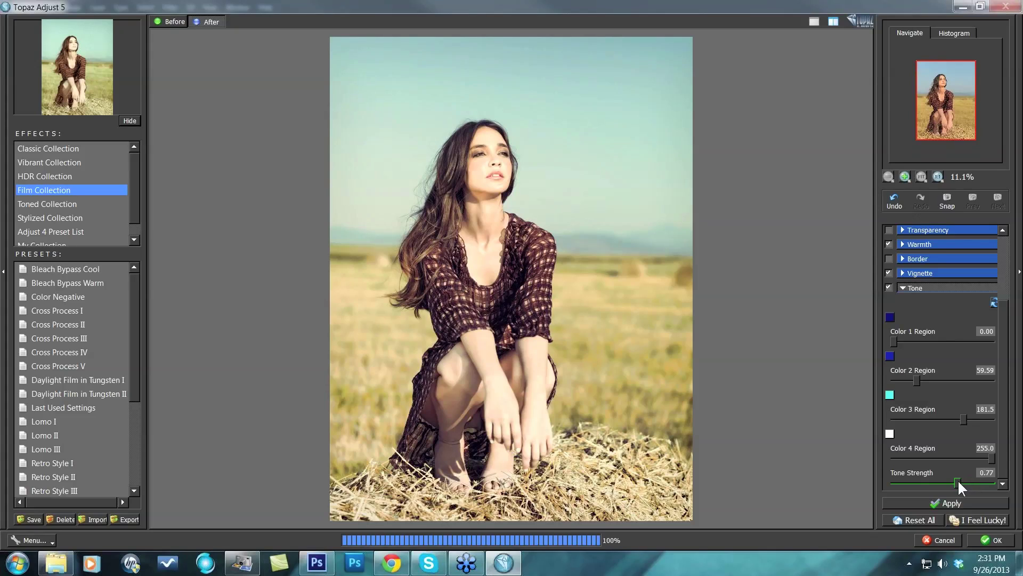